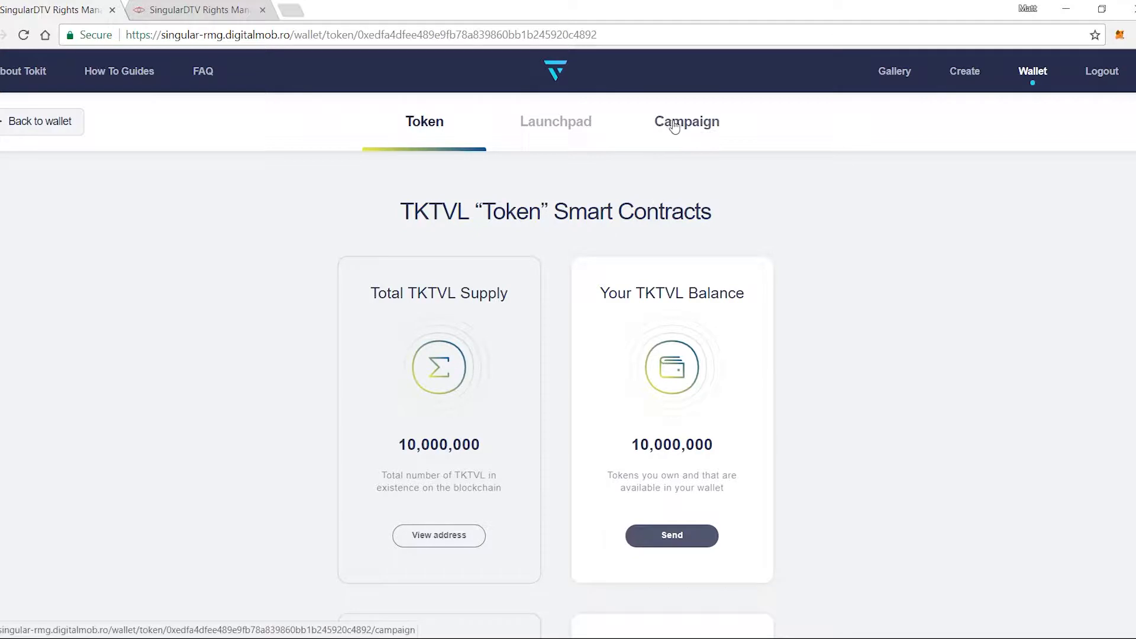
Step: Open the TKTVL token's Campaign section and create a new campaign page
left_click(675, 124)
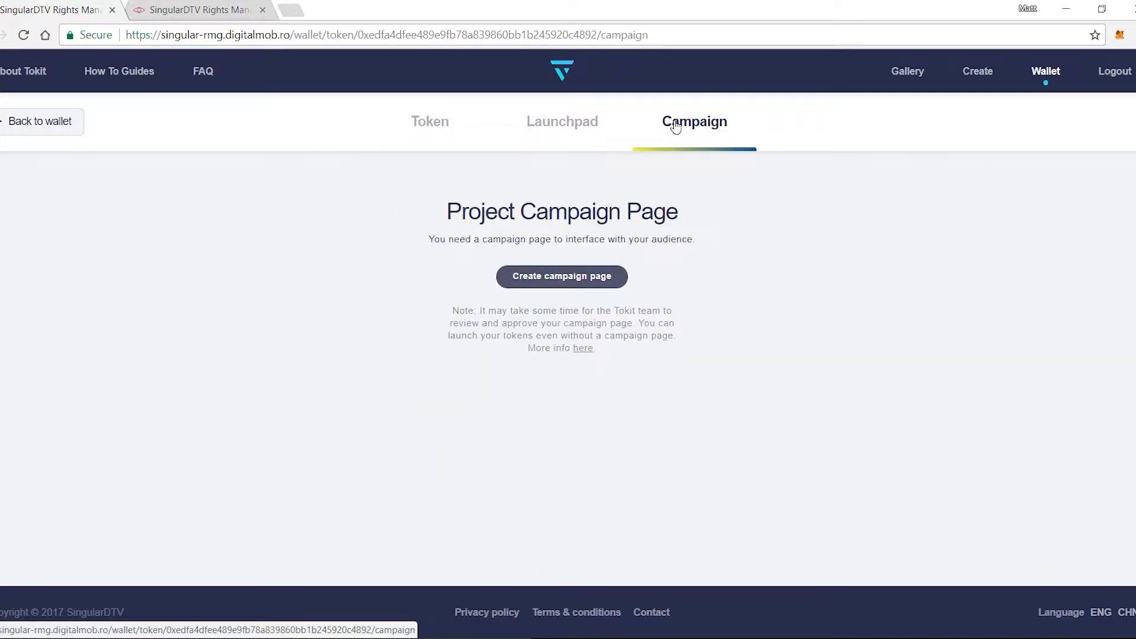
left_click(589, 278)
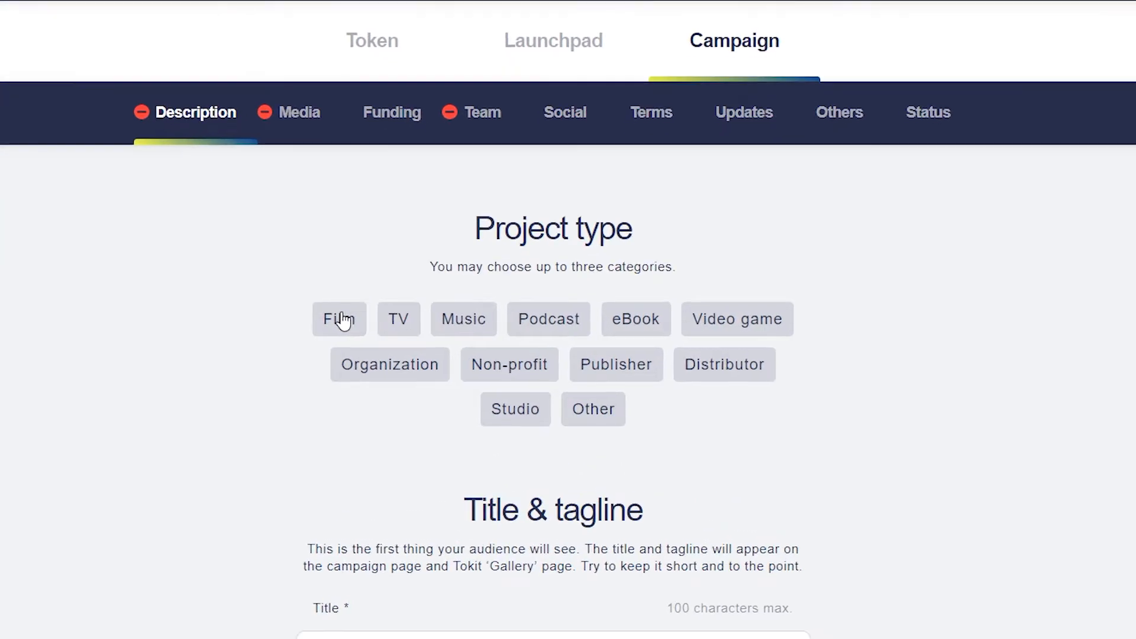
Step: Choose Film, TV and Studio as the campaign's project types
left_click(342, 320)
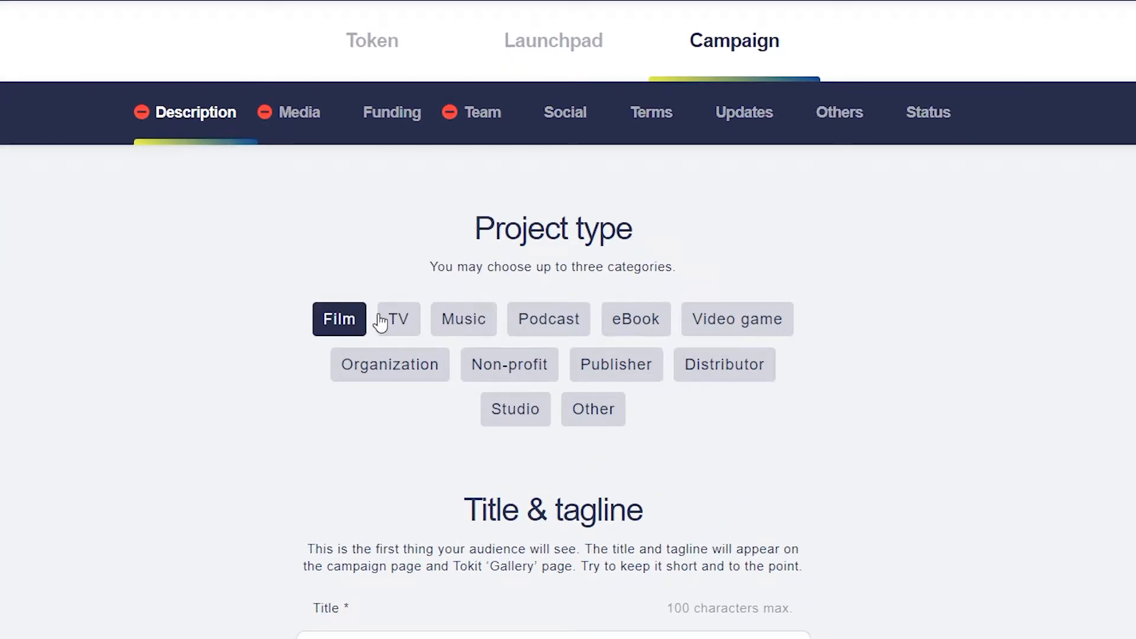
left_click(396, 319)
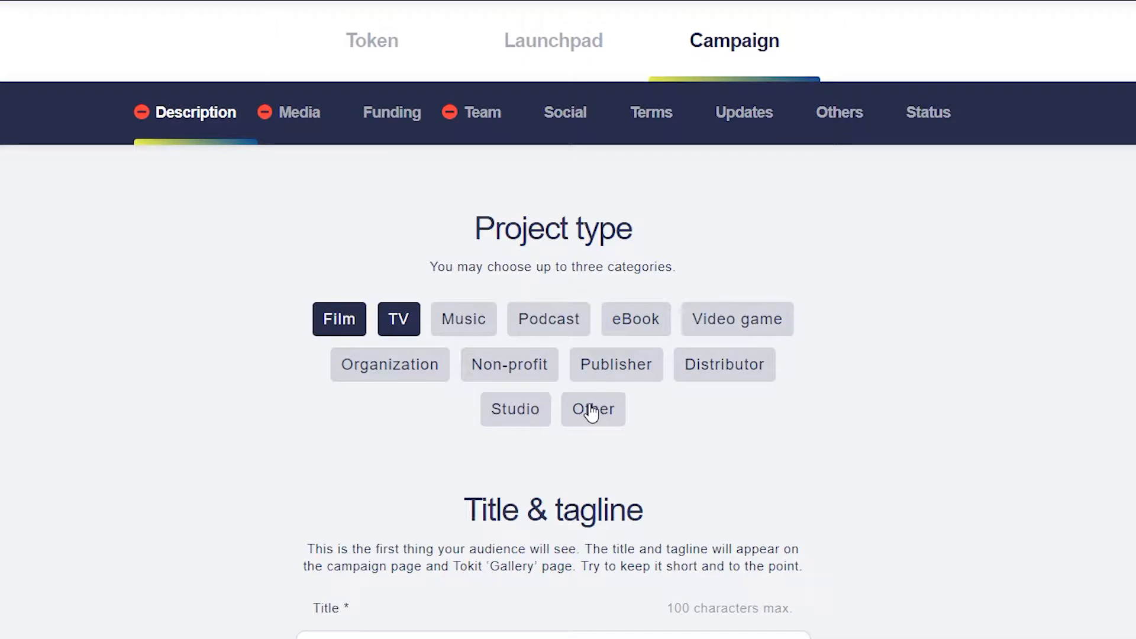
left_click(516, 411)
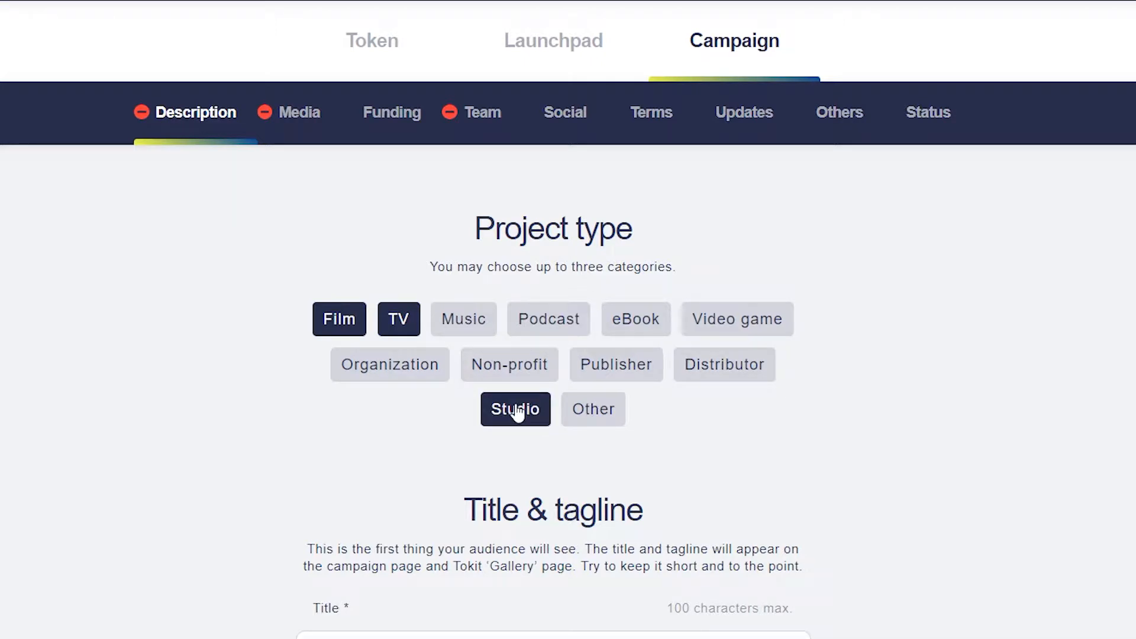
scroll(343, 396, "down", 5)
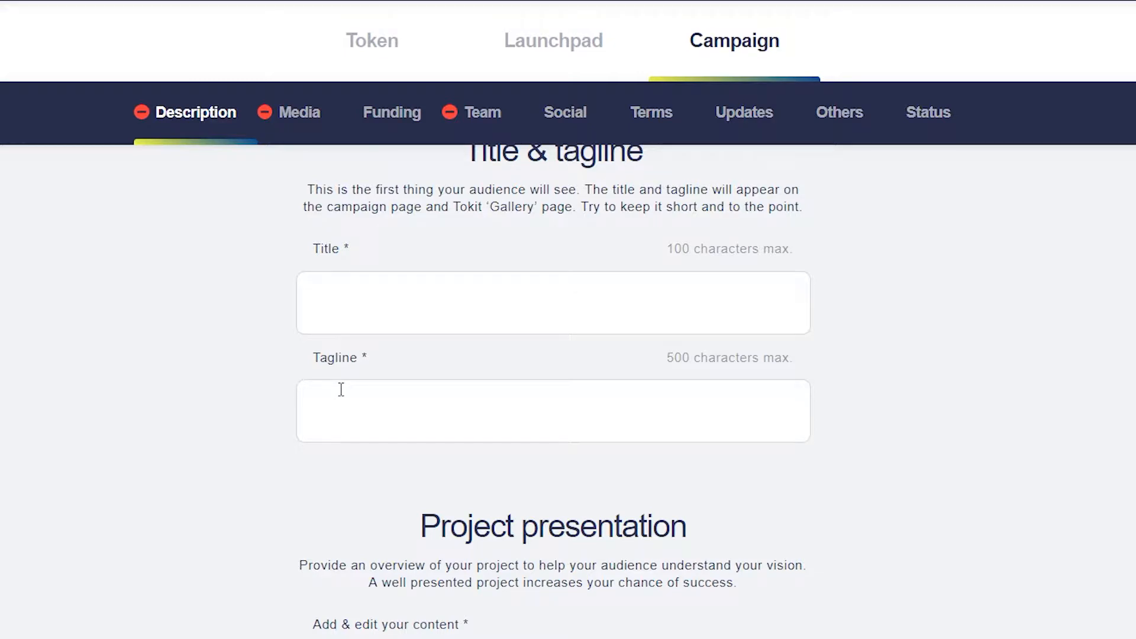
Step: Enter the title 'Tokitville is here' and the tagline 'The perfect home for Tokit projects'
left_click(400, 308)
type("To")
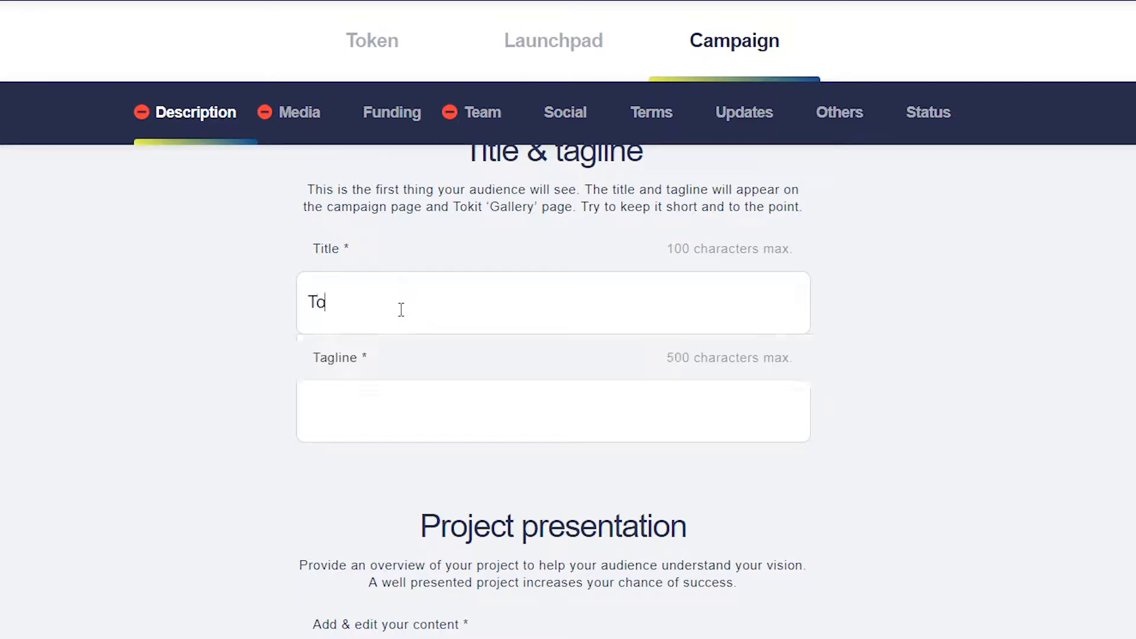
type("kitville is here")
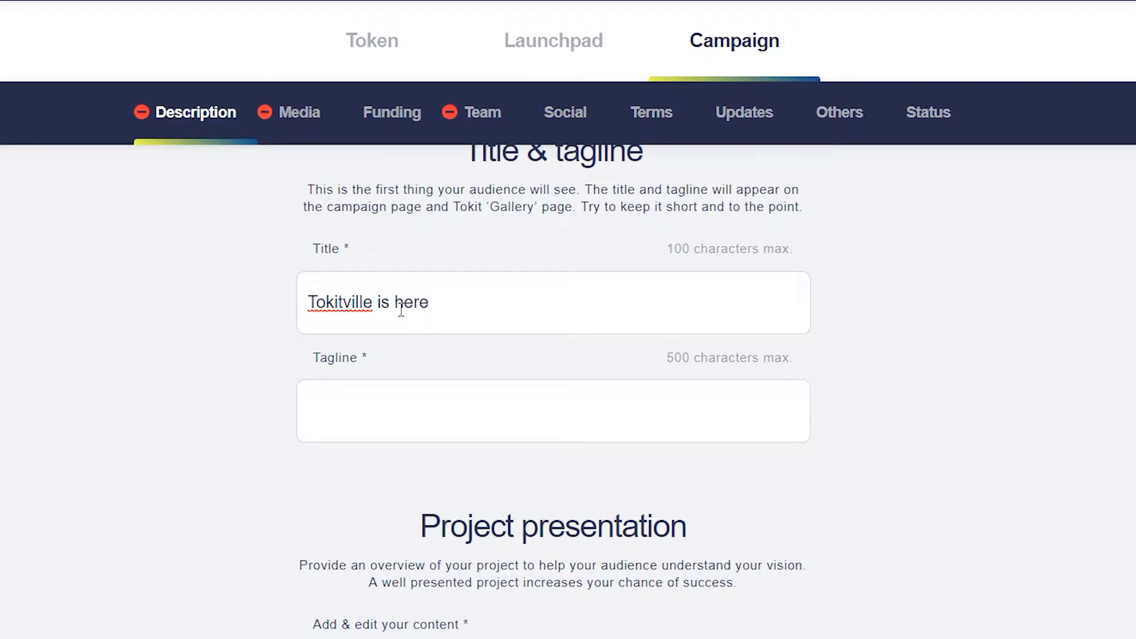
key("Tab")
type("The perfect ho")
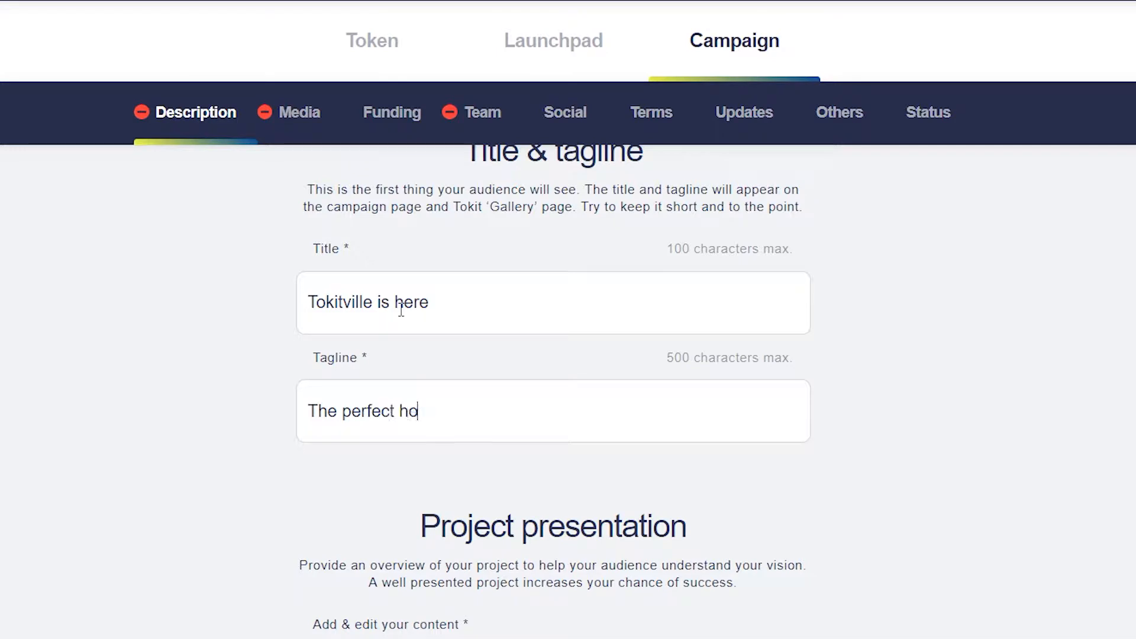
type("me for Tokit project")
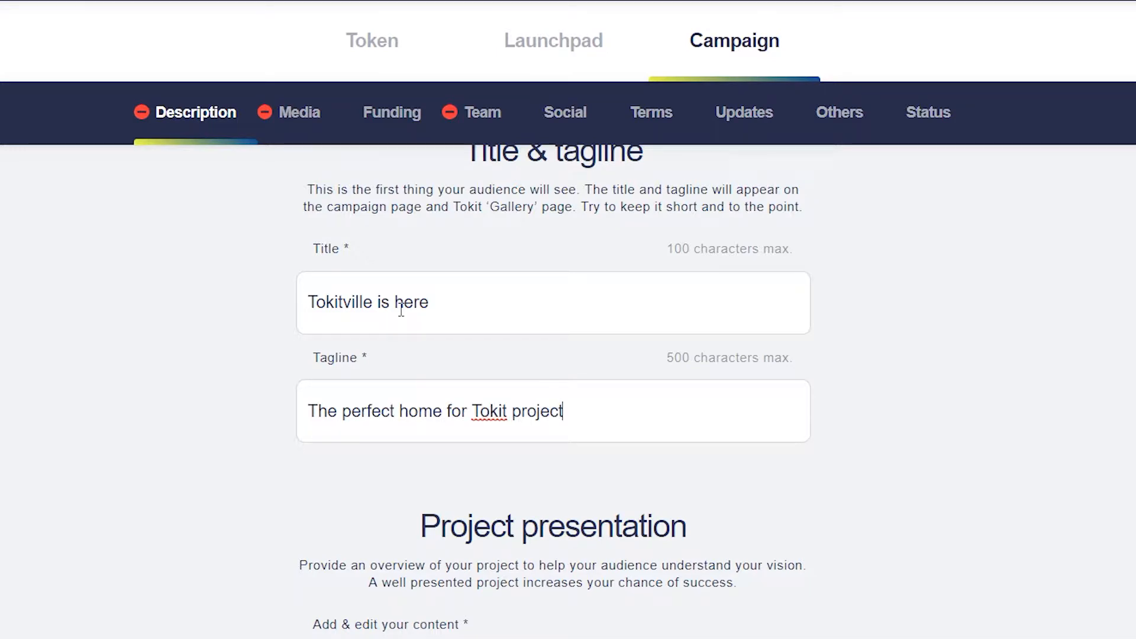
type("s")
scroll(568, 355, "down", 6)
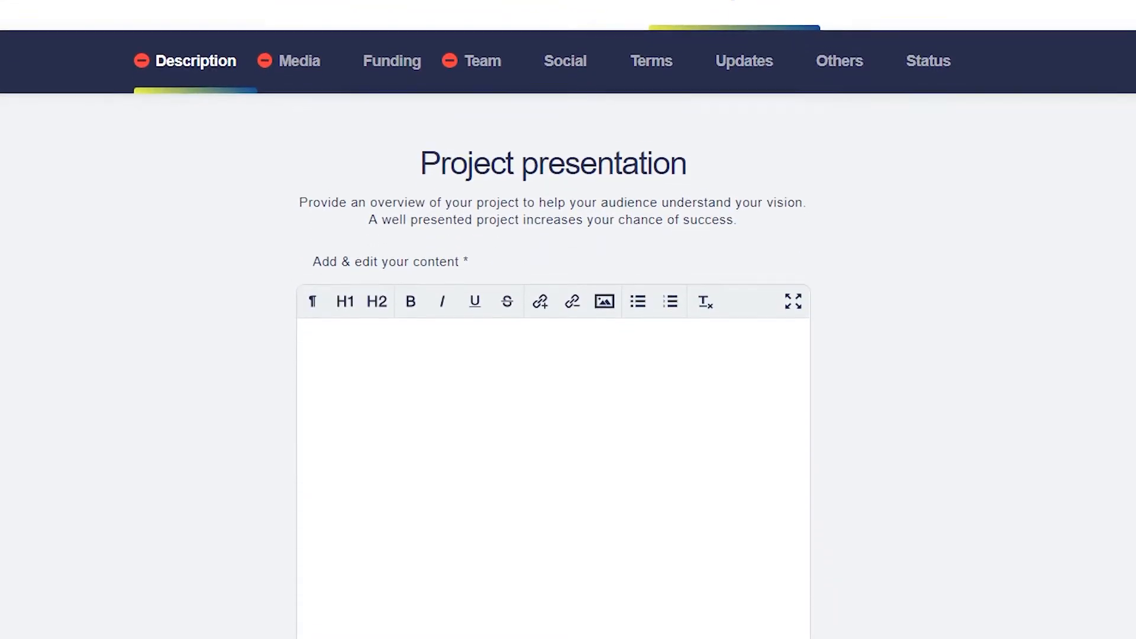
scroll(568, 355, "down", 1)
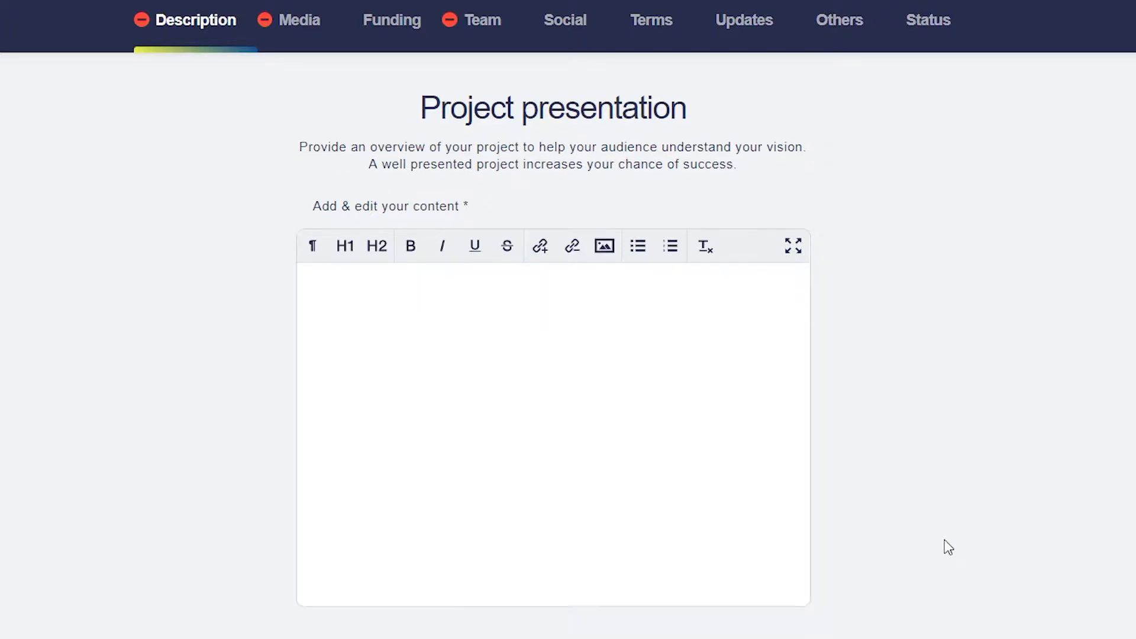
Step: Write the pitch 'this is my awesome project pitch!!! Please support me!!!' and save the description
scroll(947, 546, "down", 2)
left_click(654, 359)
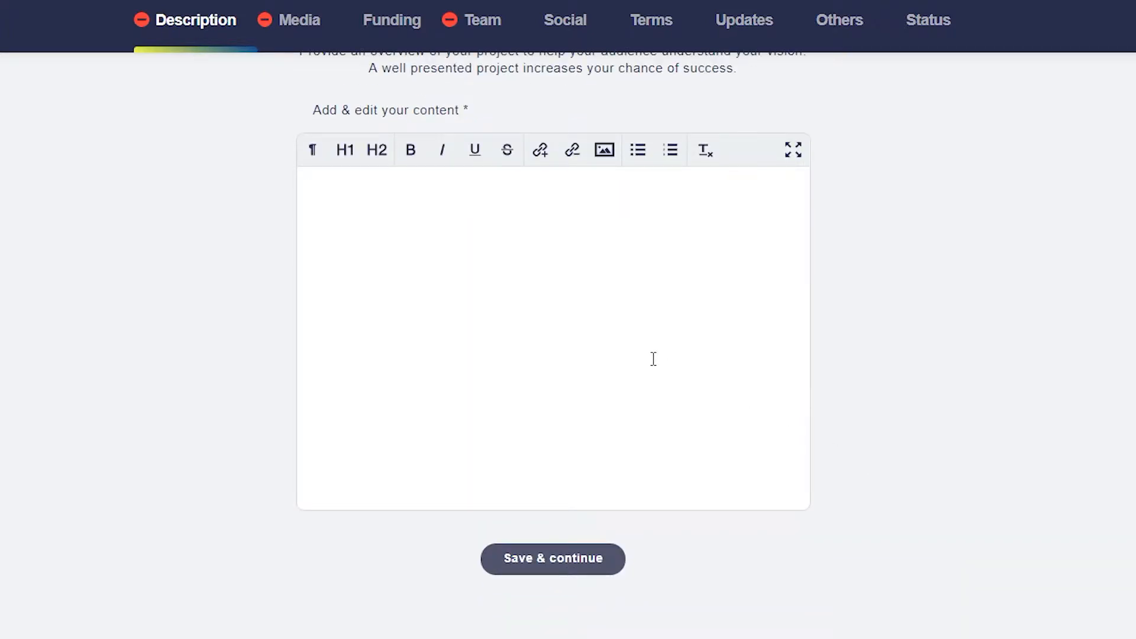
type("this is my awesom")
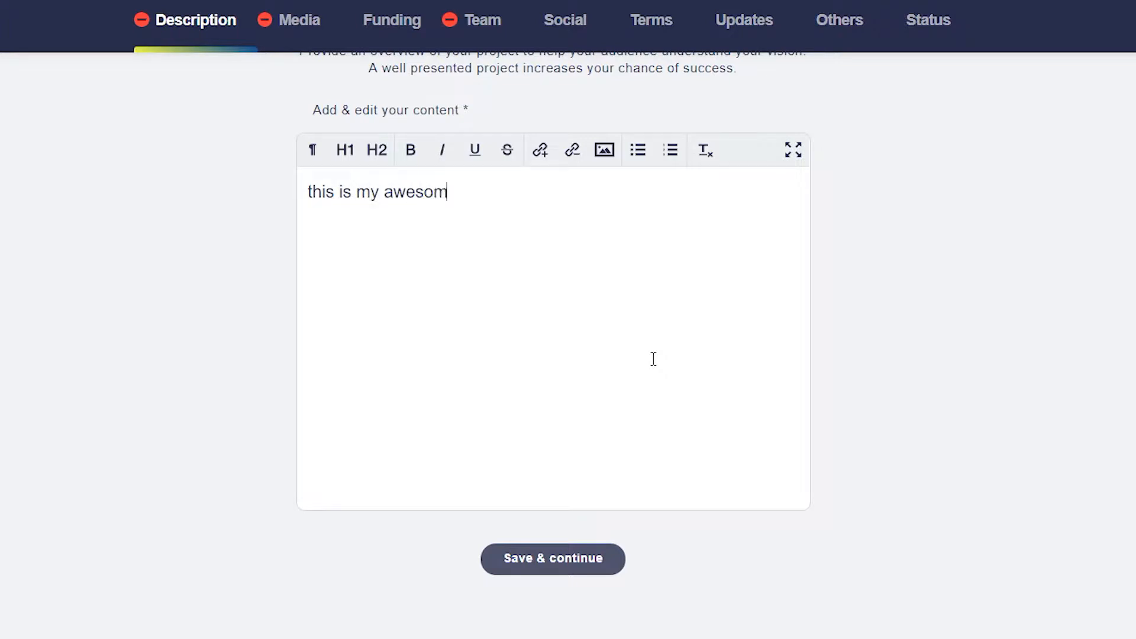
type("e project pitc")
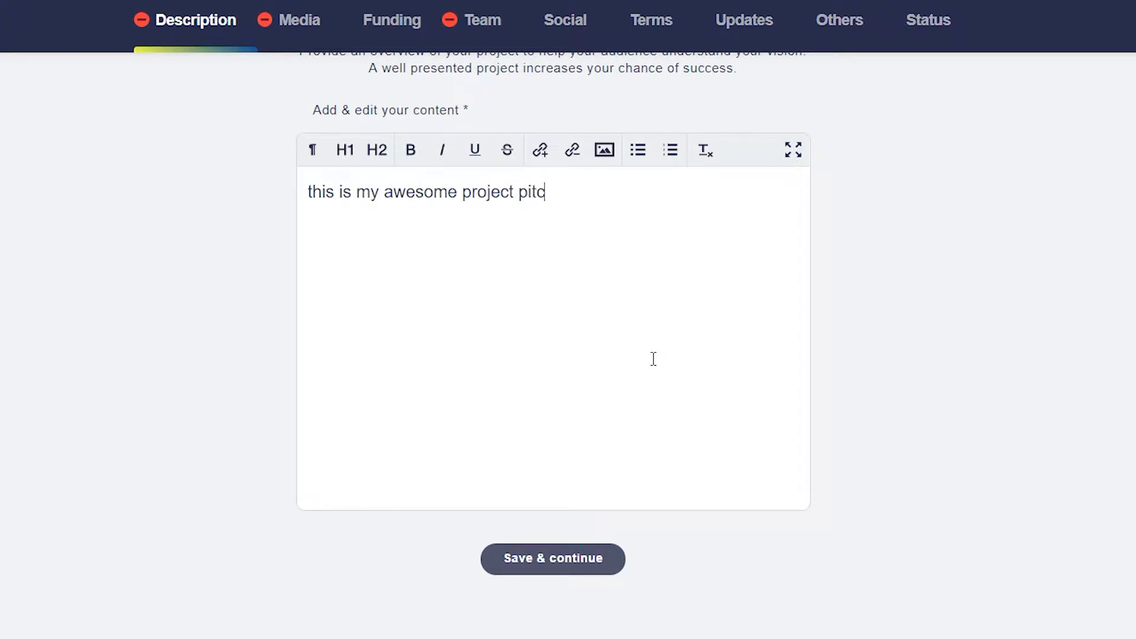
type("h!!! Please supp")
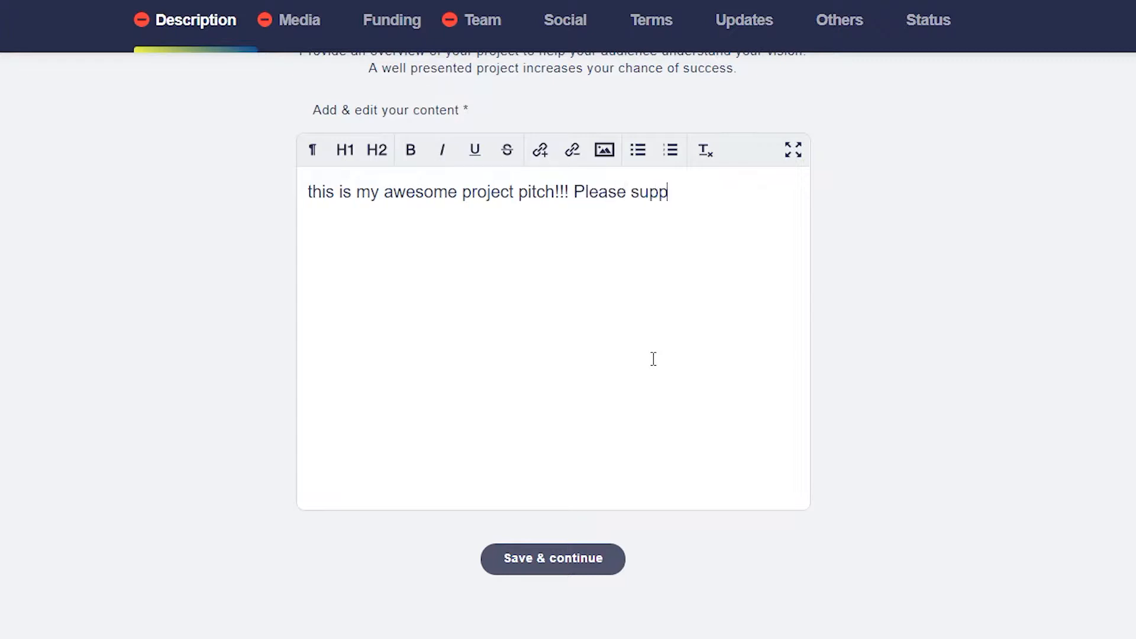
type("ort me!!!")
left_click(584, 563)
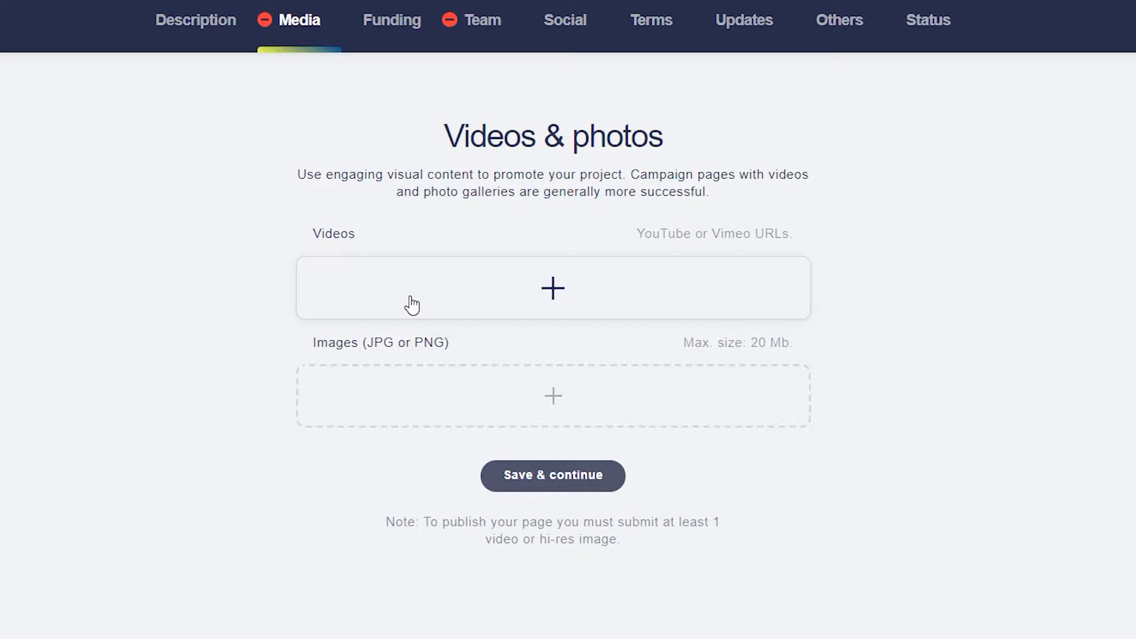
Step: Add the copied YouTube video link under Videos and save the media page
left_click(549, 295)
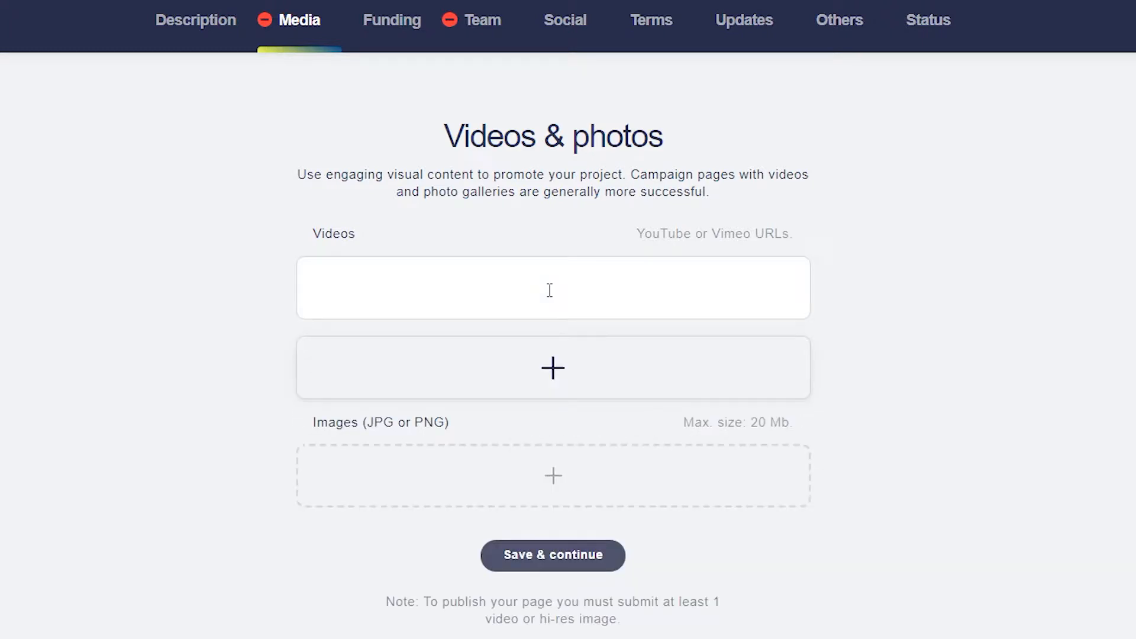
left_click(545, 297)
type("https://www.youtube.com/watch?v=8f7wj_RcqYk")
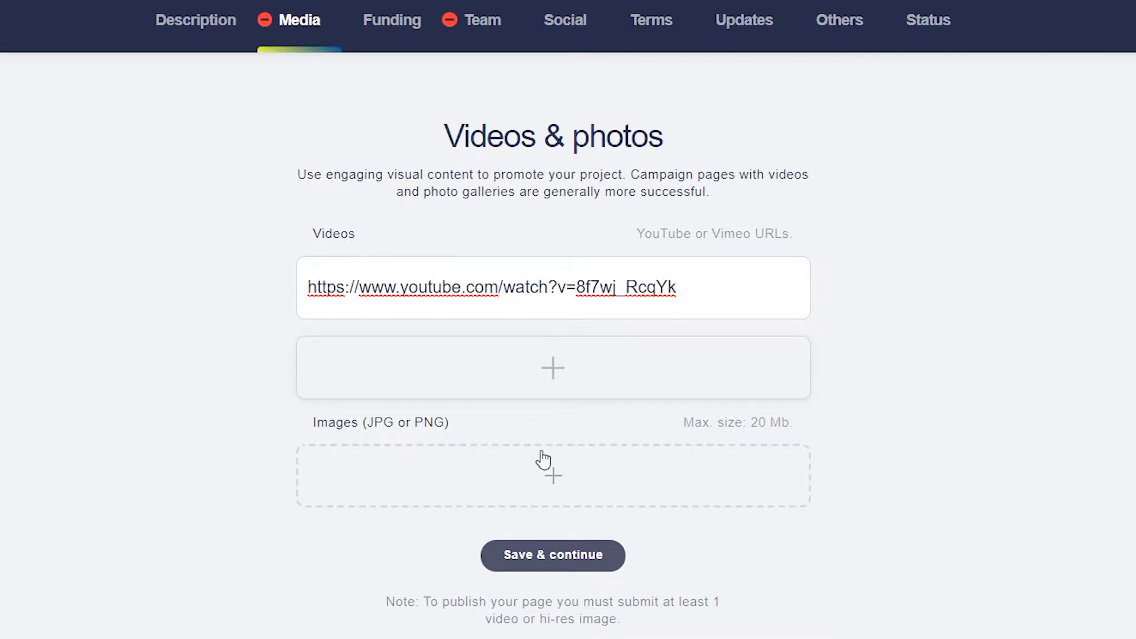
left_click(551, 561)
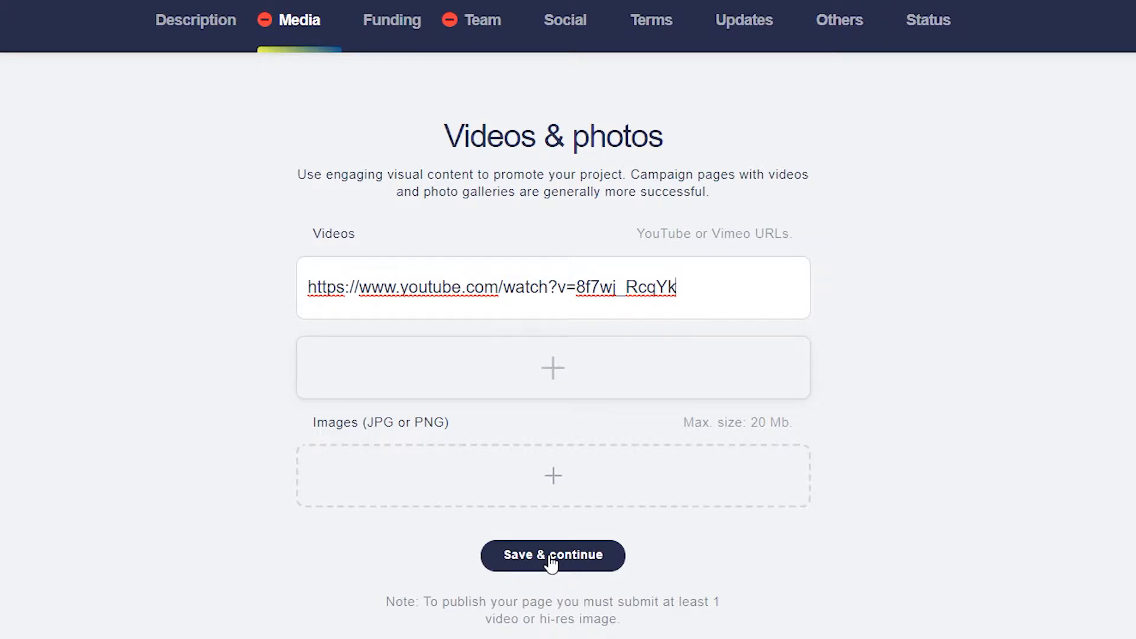
left_click(550, 559)
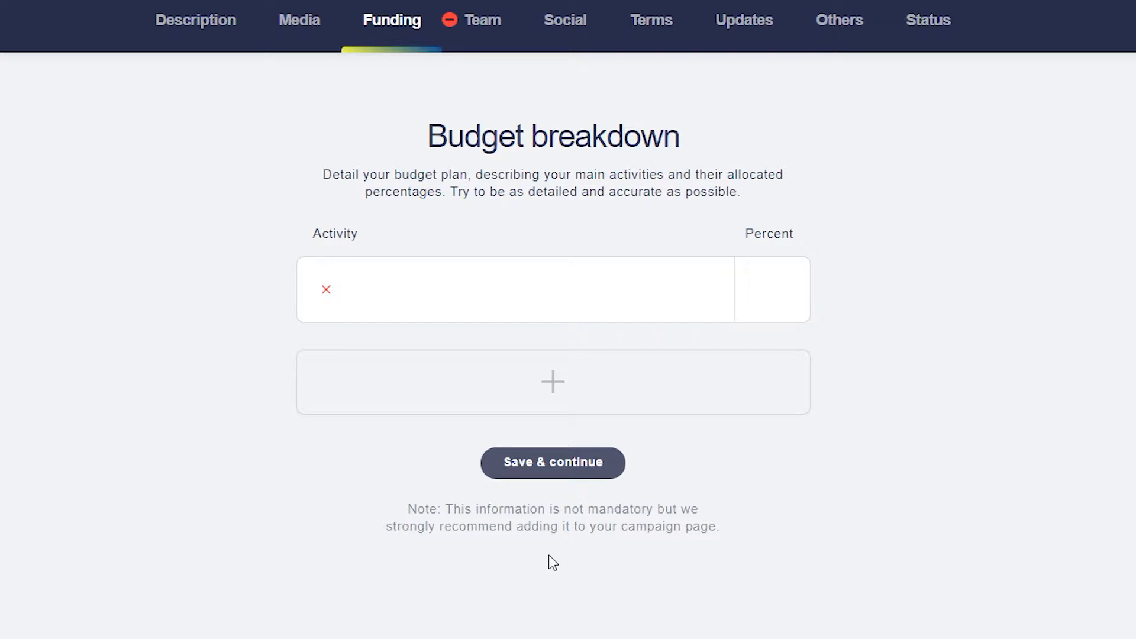
Step: Enter budget rows Expense A at 30 and Expense B at 20 percent
left_click(498, 293)
type("Expense A")
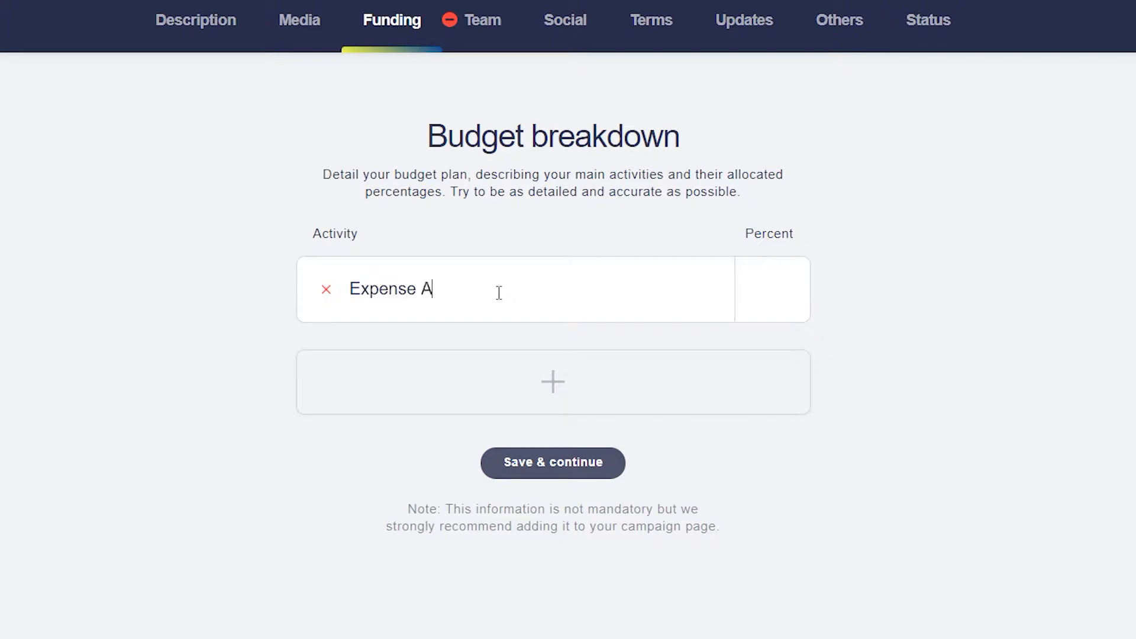
key("Tab")
type("30")
left_click(552, 382)
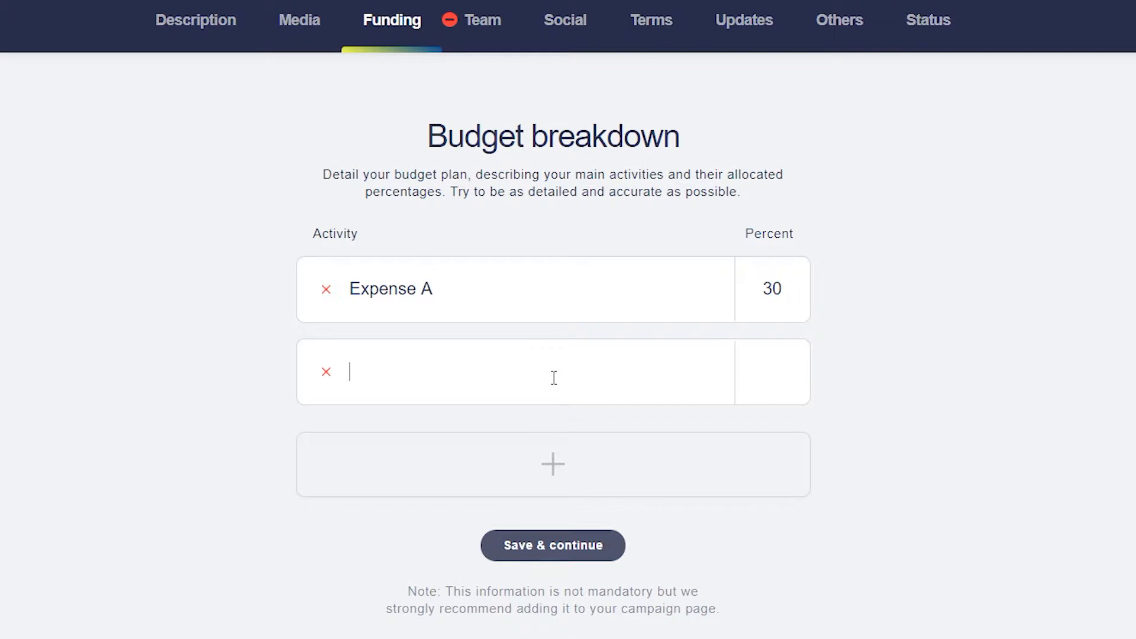
type("Expense B")
key("Tab")
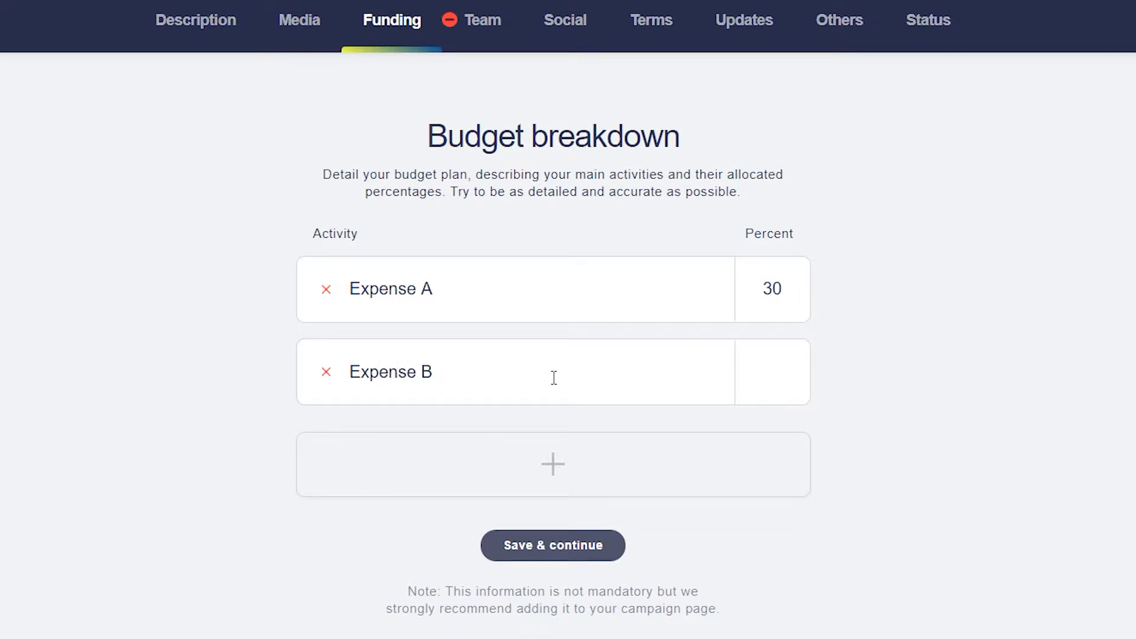
type("20")
Step: Add a third budget row, Expence C at 50 percent, and save the budget
left_click(546, 467)
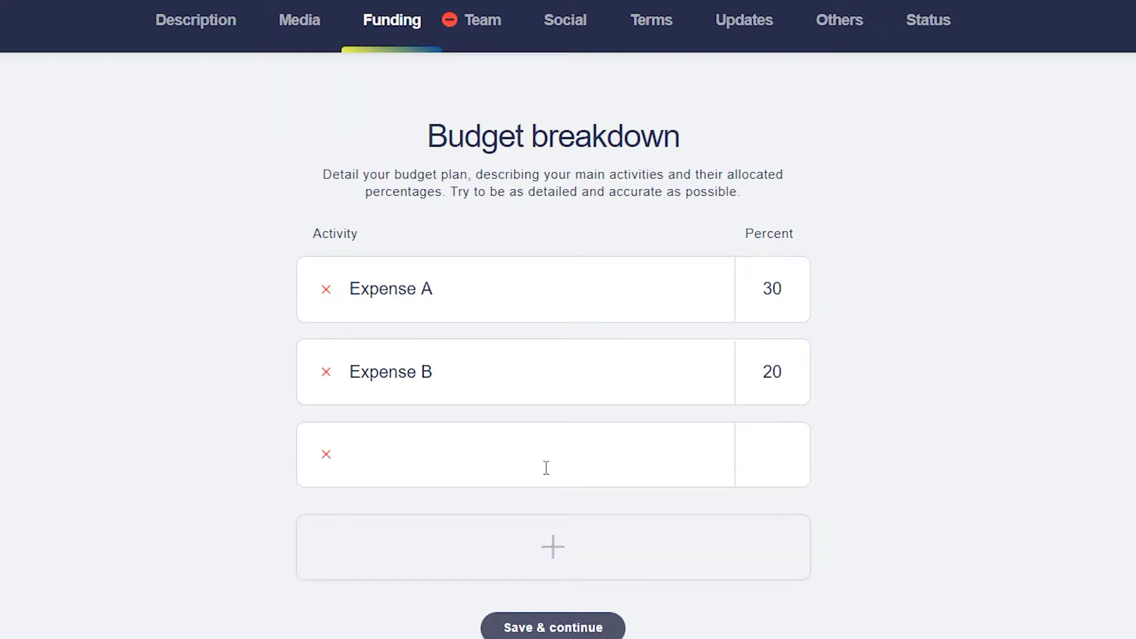
type("Expence ")
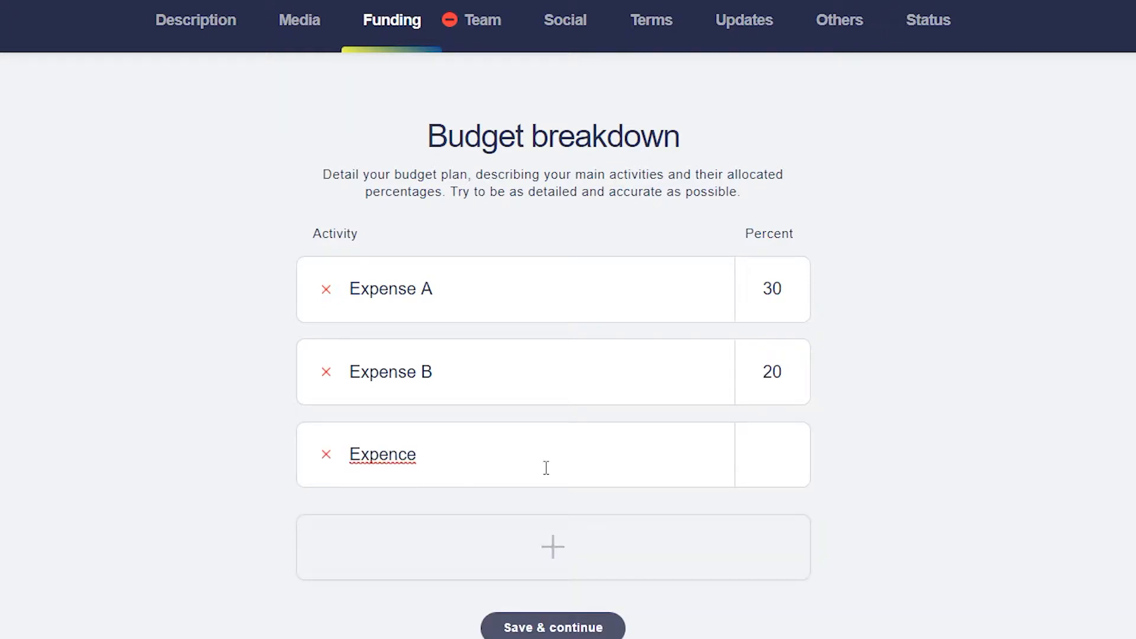
type("C")
key("Tab")
type("50")
left_click(556, 628)
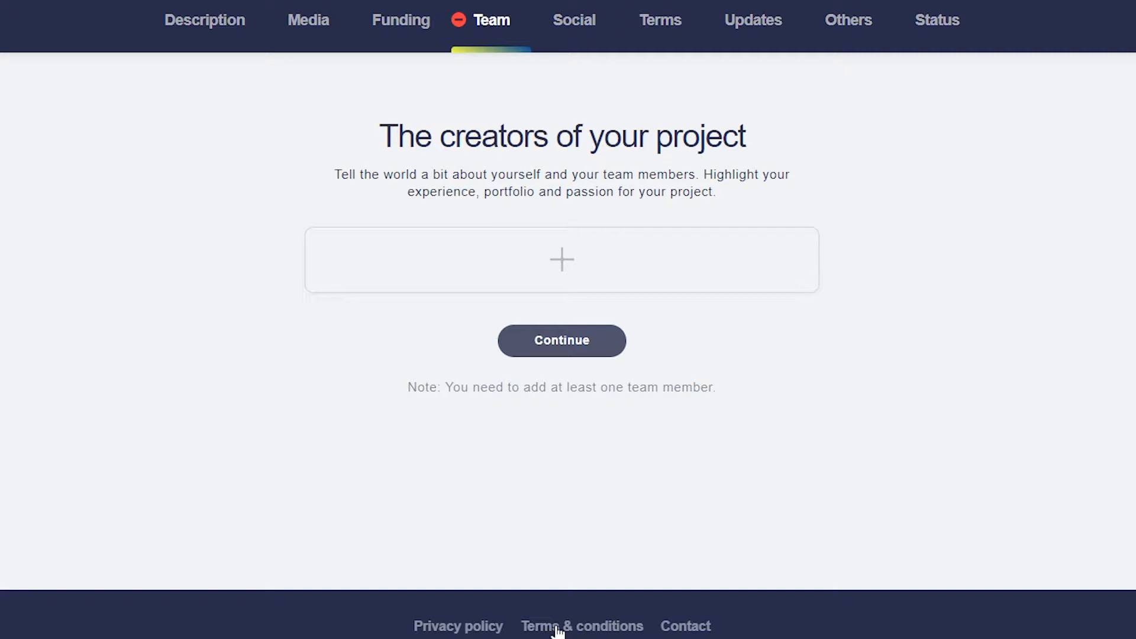
Step: Add a team member with the TKTVL Expert.jpg photo, a name and role King of Tokitville
left_click(569, 264)
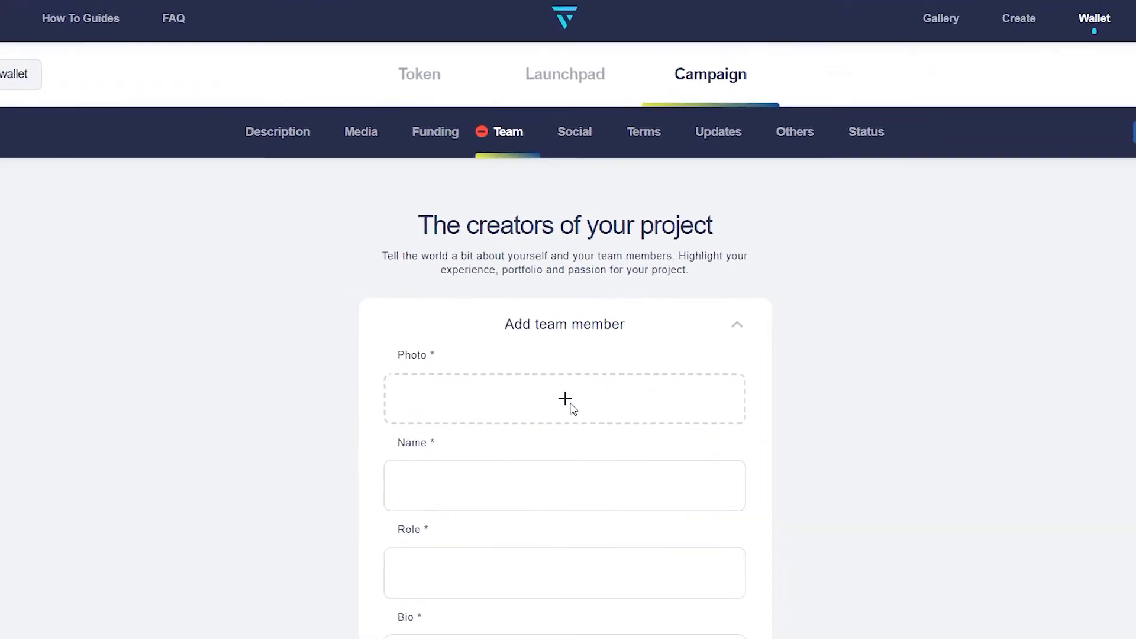
left_click(568, 400)
double_click(245, 130)
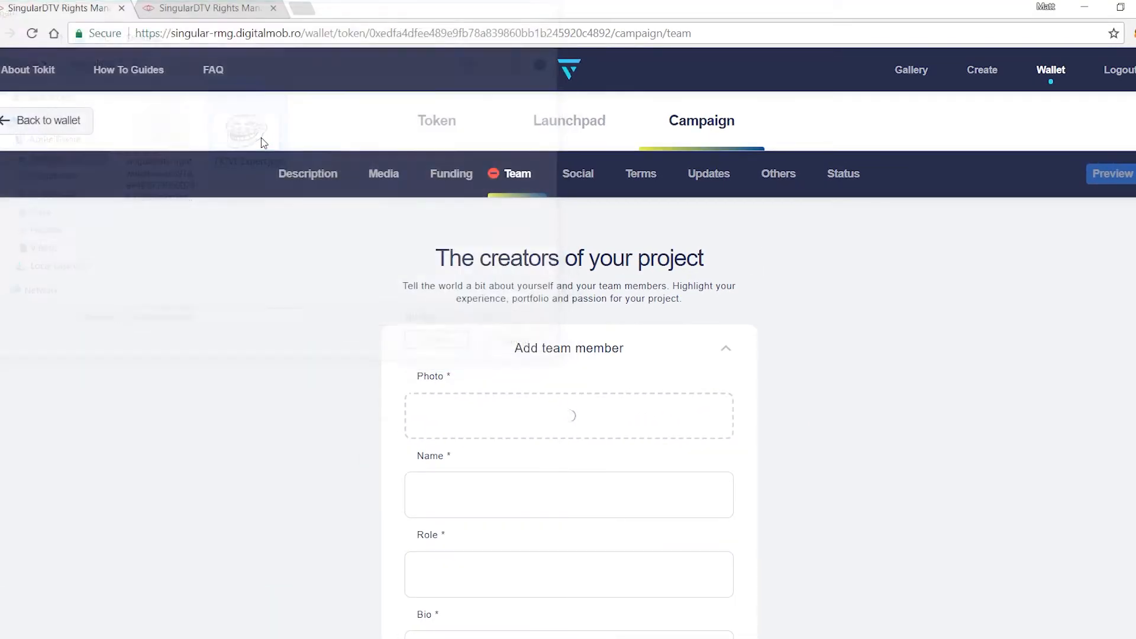
left_click(512, 497)
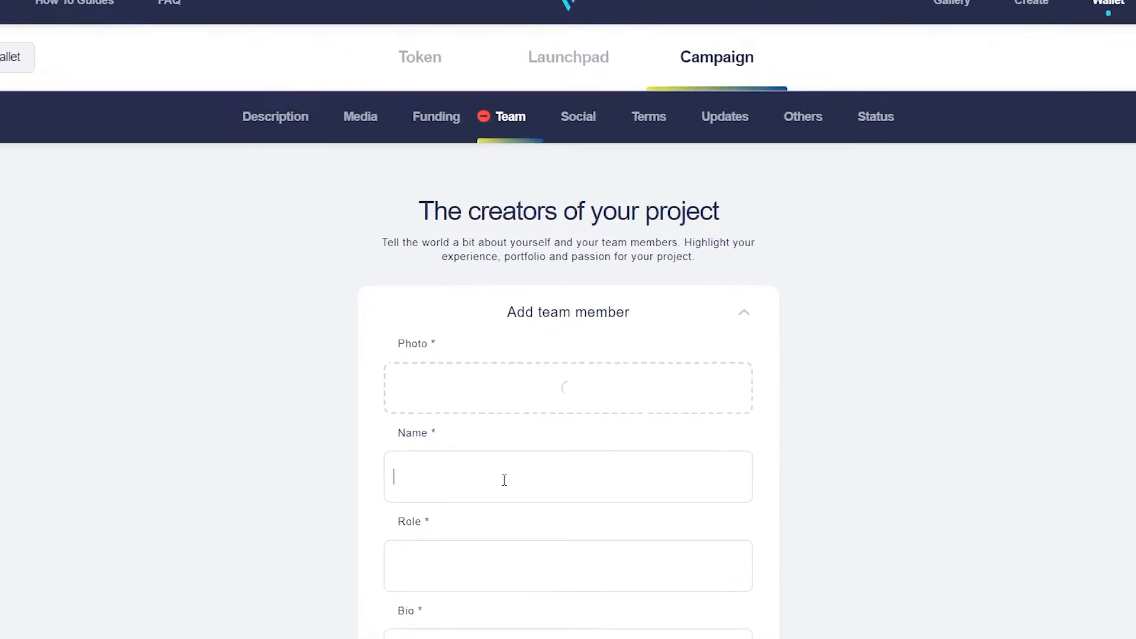
type("Mr.")
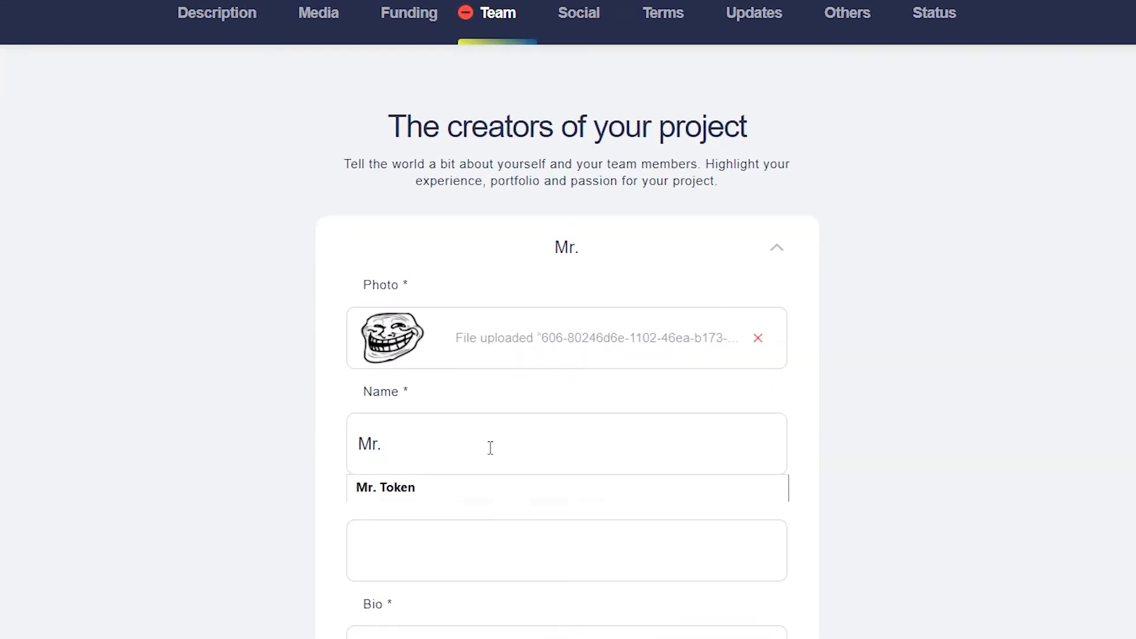
type(" Tokitville")
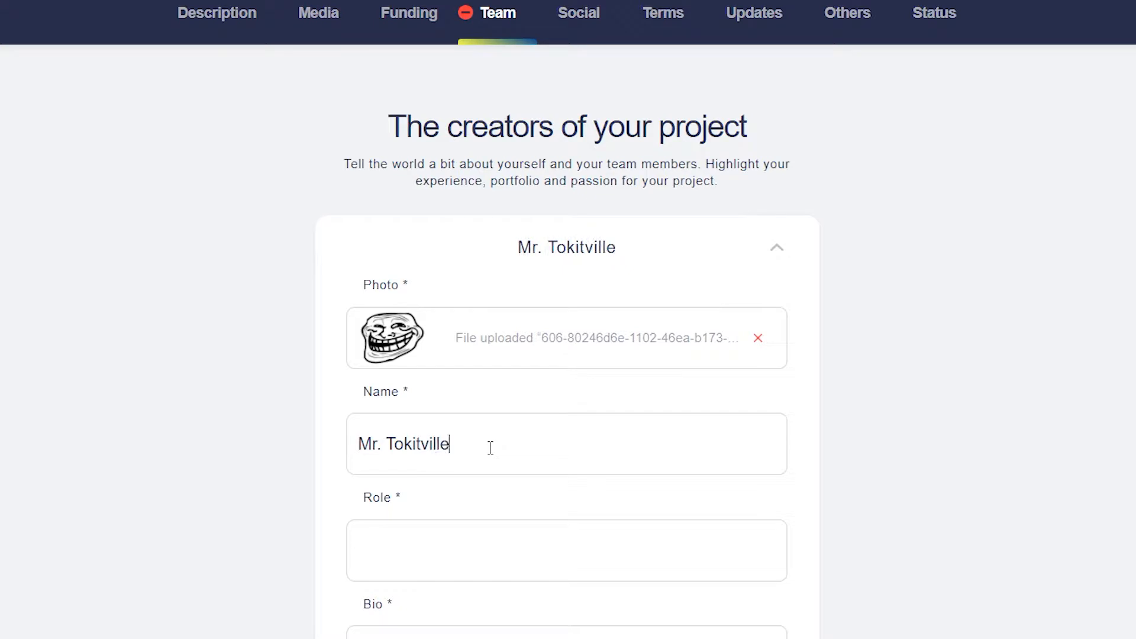
key("Tab")
type("King of Tokitville")
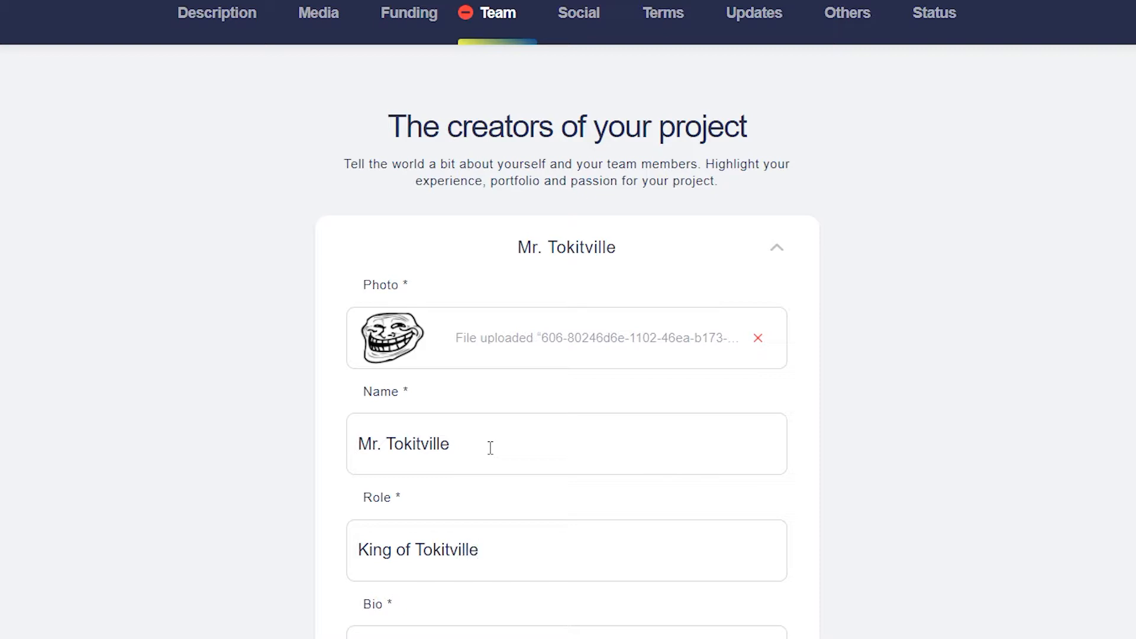
Step: Give the member a bio about keeping Tokit projects safe and to strict standards, then save
scroll(252, 452, "down", 5)
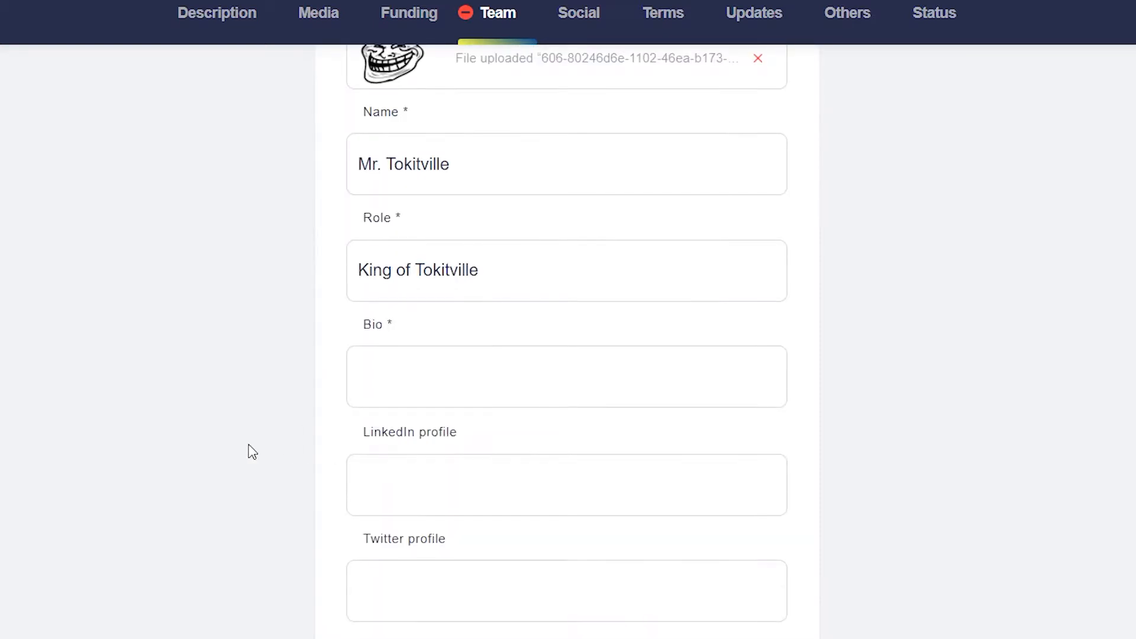
left_click(397, 395)
type("Makes sure that ")
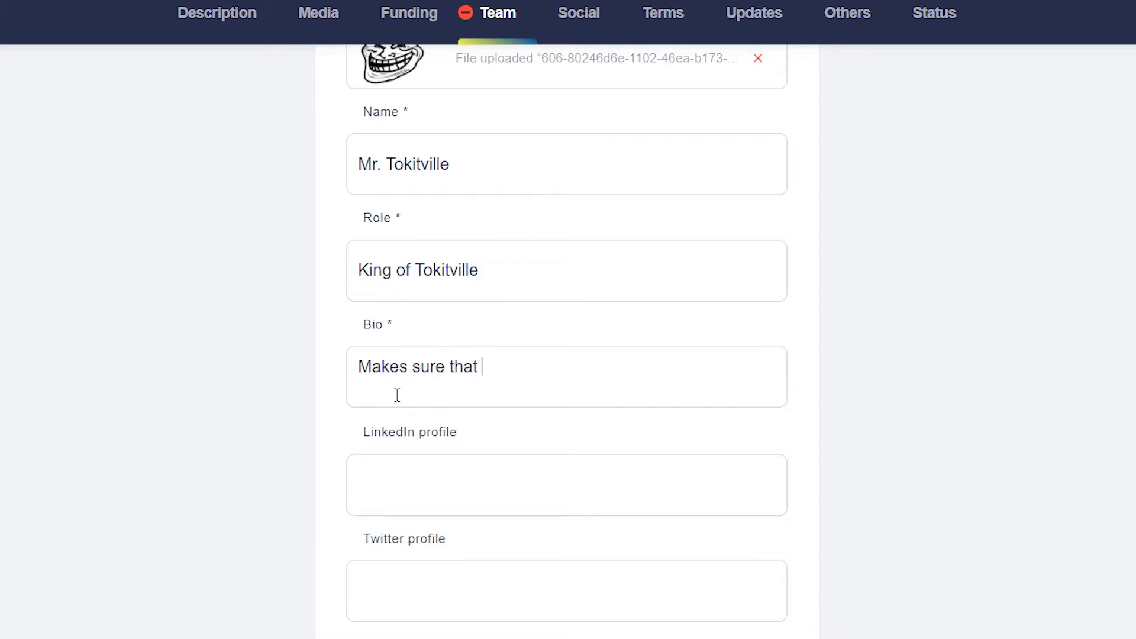
type("all Tokit projects ")
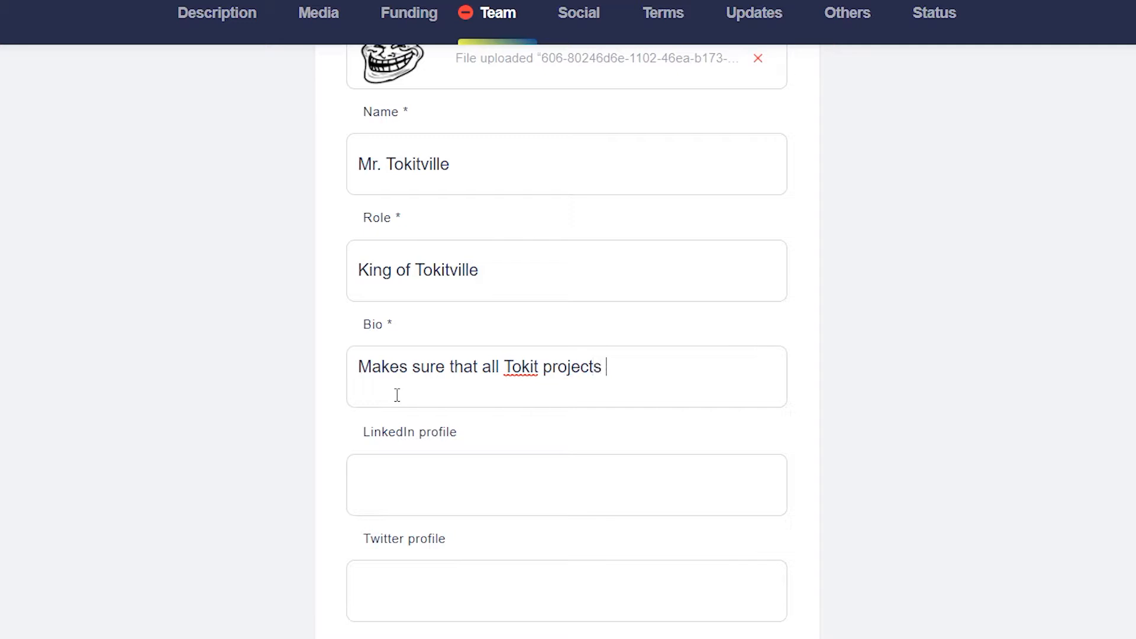
type("remain saf")
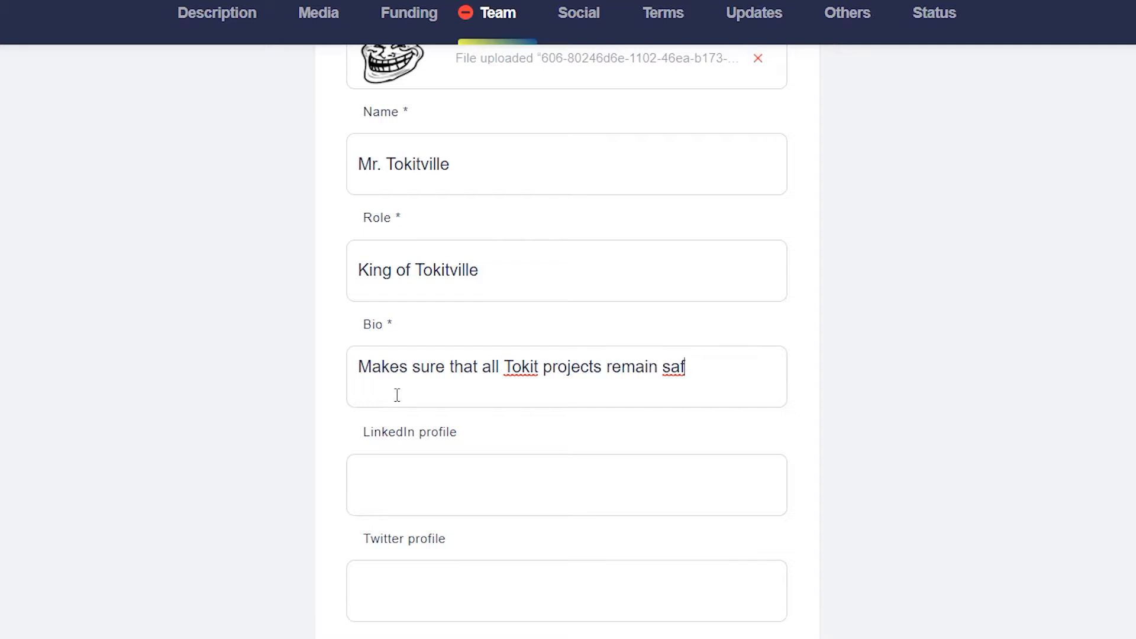
type("e and adhe")
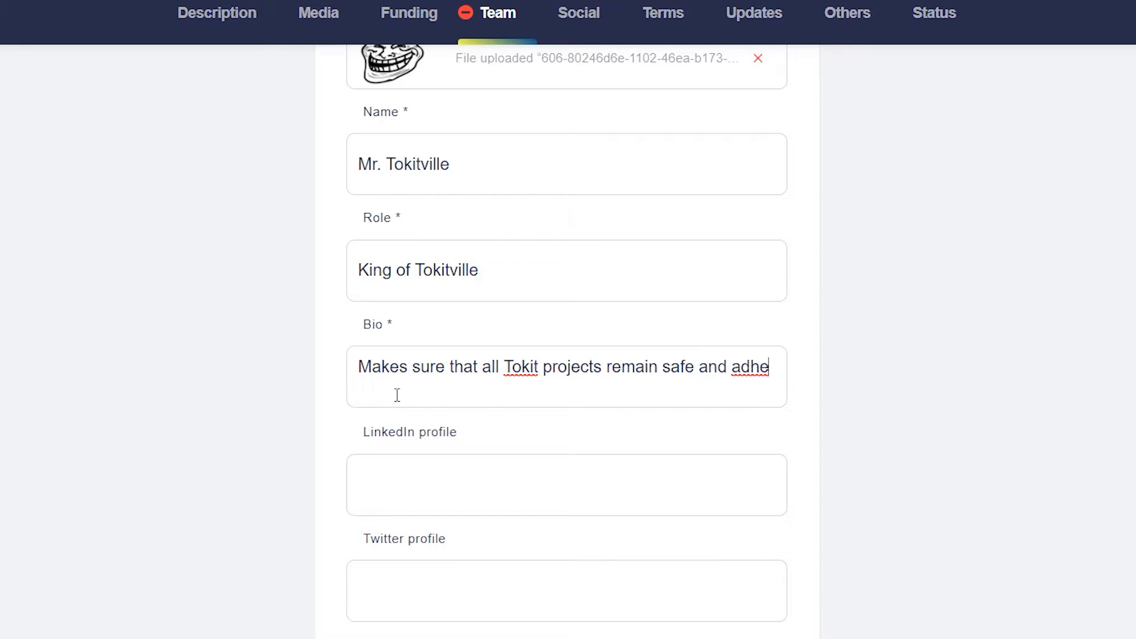
type("re to stri")
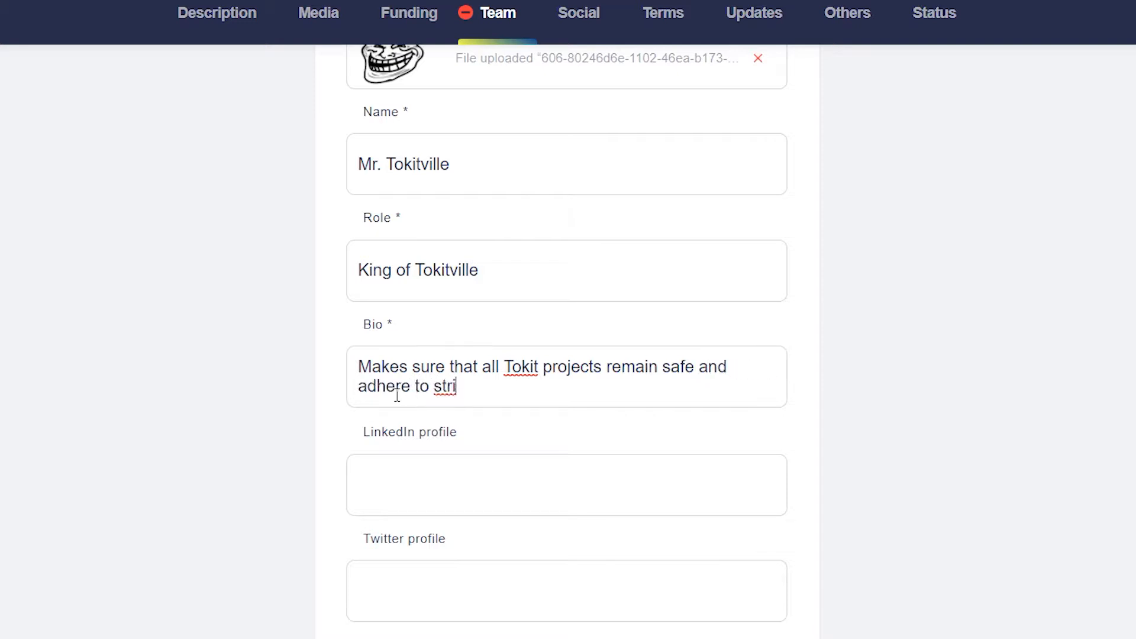
type("ct stand")
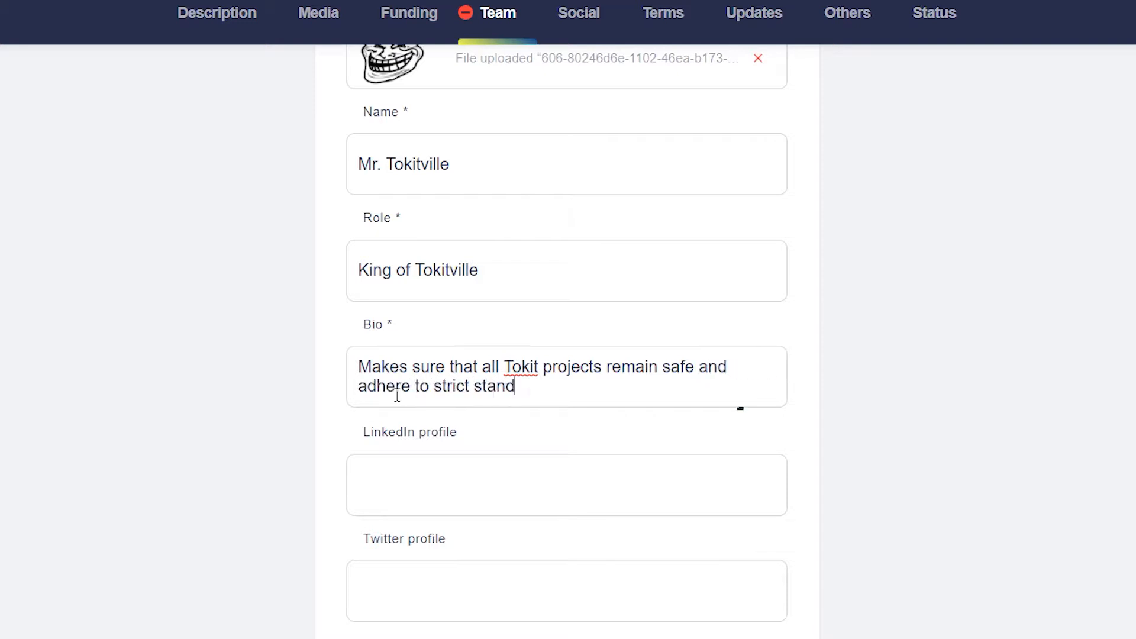
type("ards.")
scroll(440, 477, "down", 1)
scroll(441, 477, "down", 3)
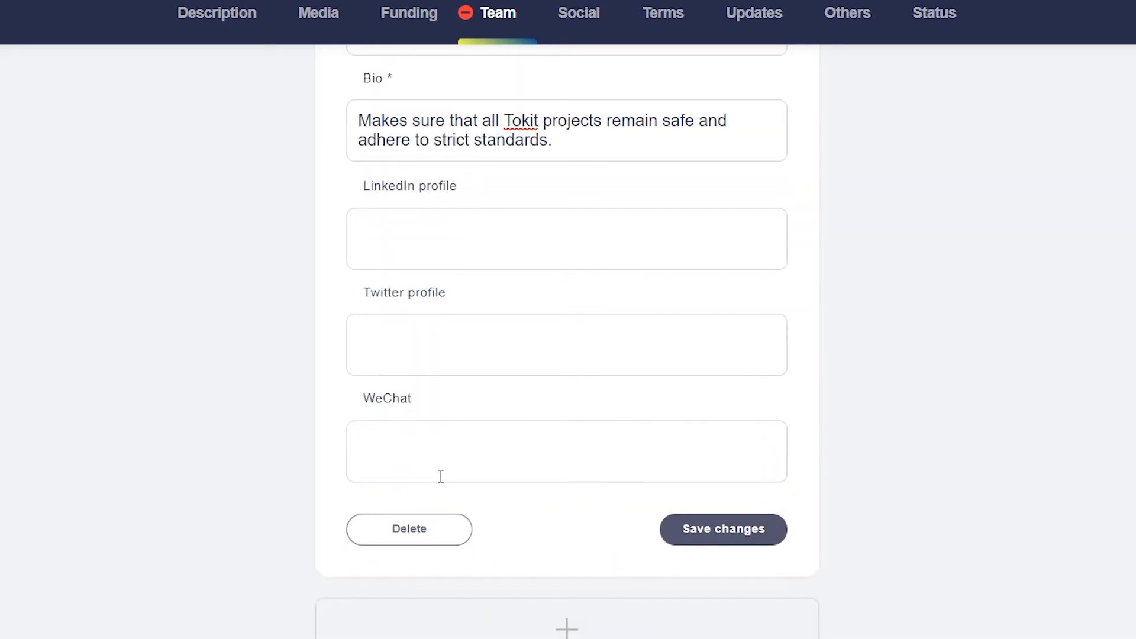
left_click(702, 534)
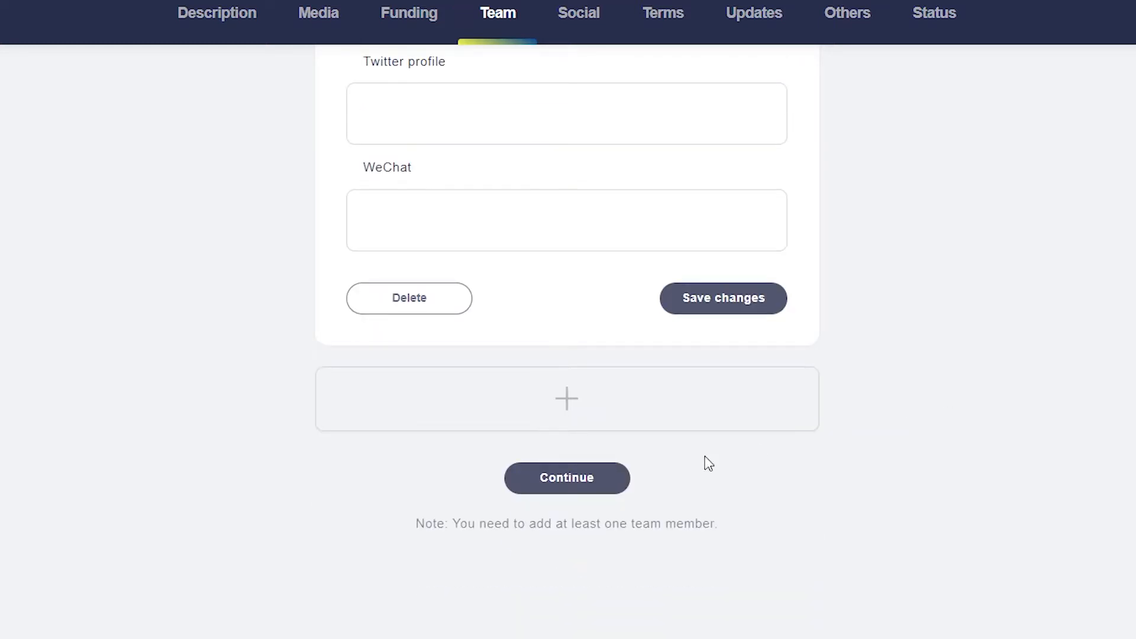
Step: Continue past Team and save the Social channels with all link fields left empty
left_click(591, 488)
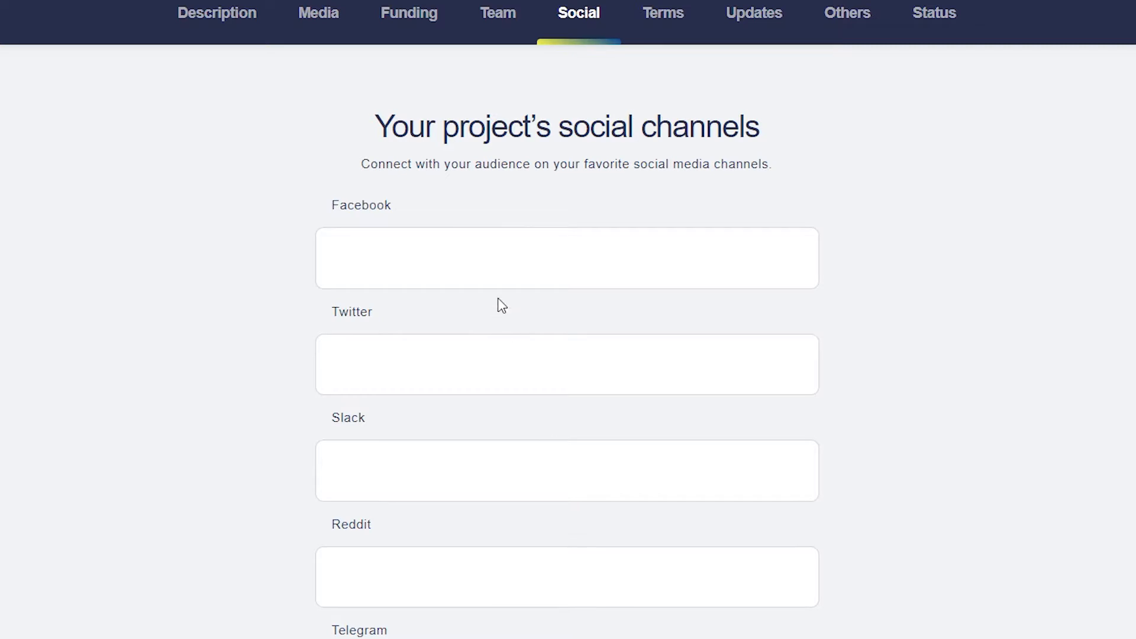
scroll(502, 305, "down", 6)
scroll(502, 305, "down", 7)
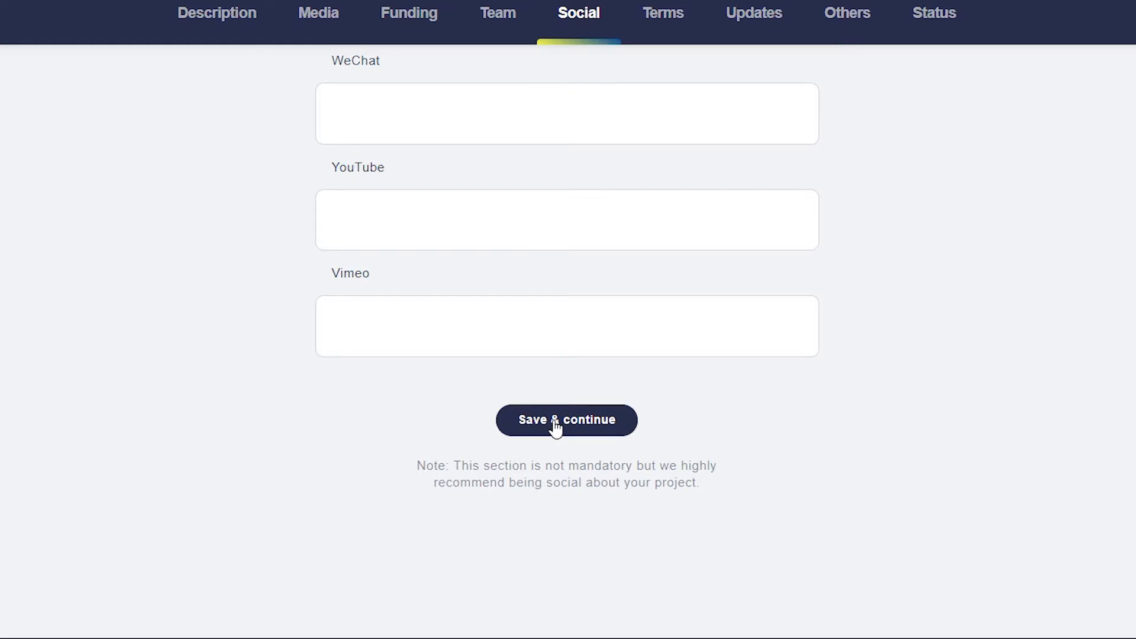
left_click(556, 422)
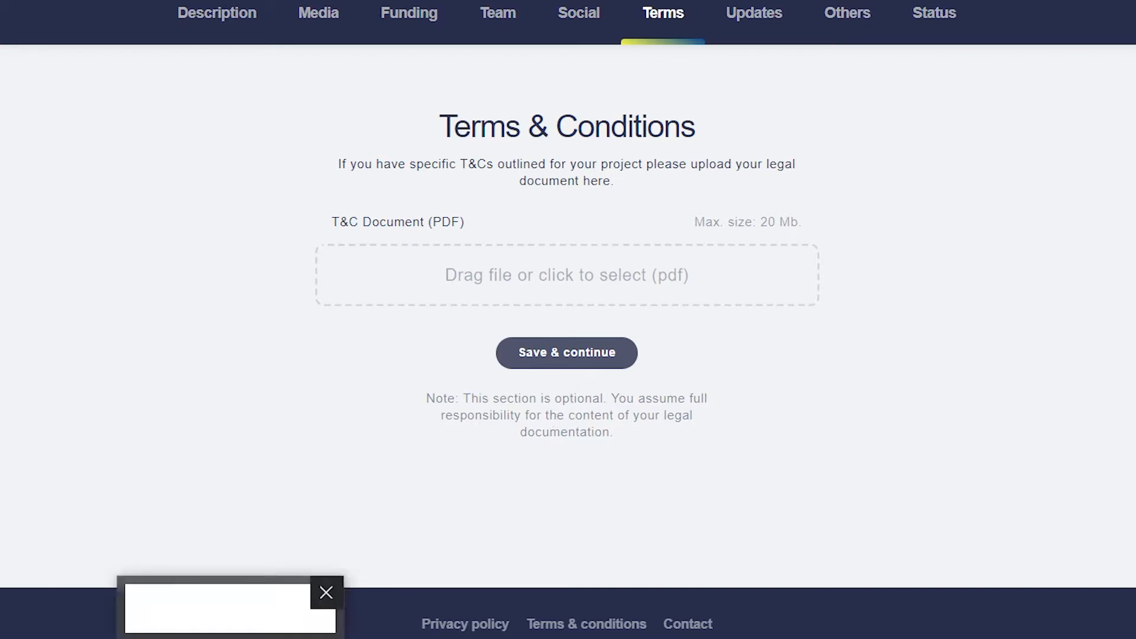
Step: Dismiss the popup and save the Terms section without uploading a T&C PDF
left_click(326, 592)
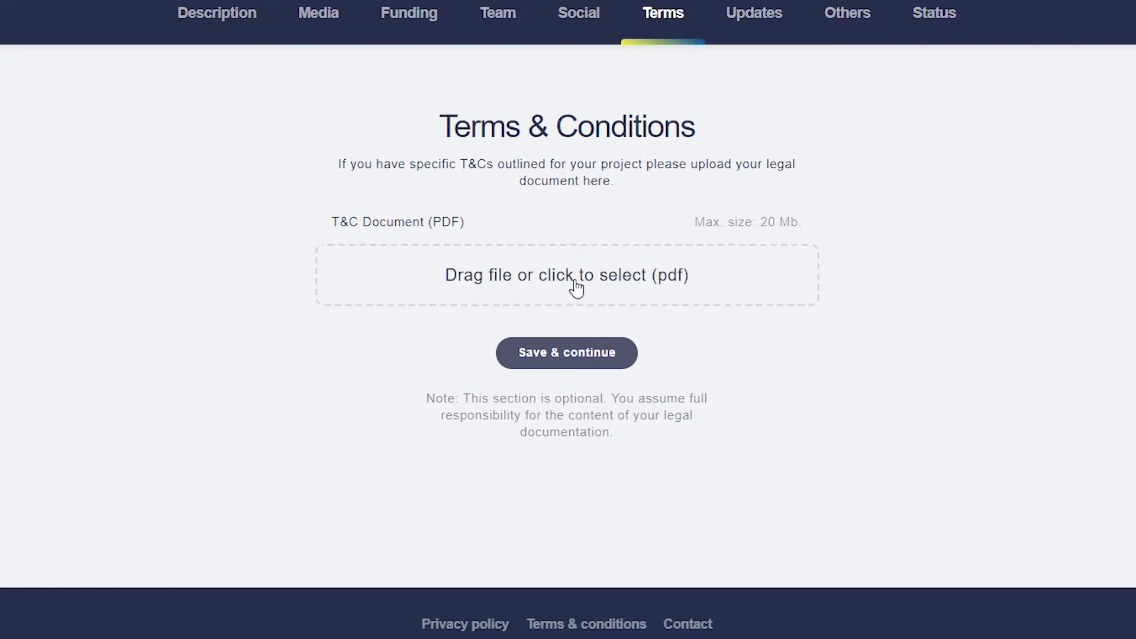
left_click(585, 358)
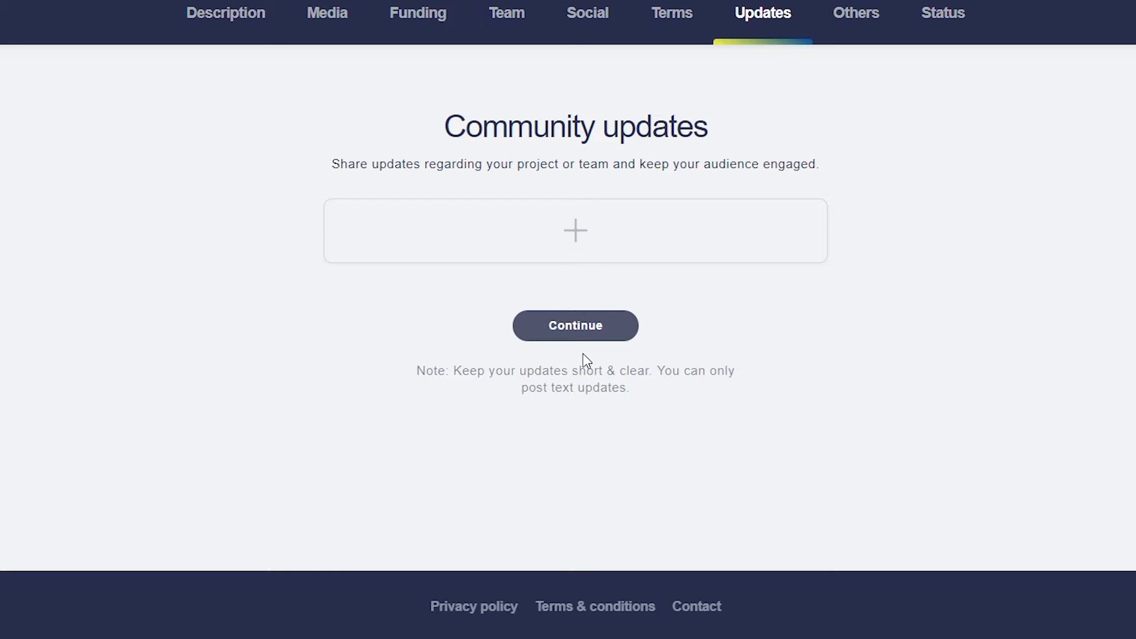
Step: Add a blank community update card and continue to the Others settings
left_click(583, 225)
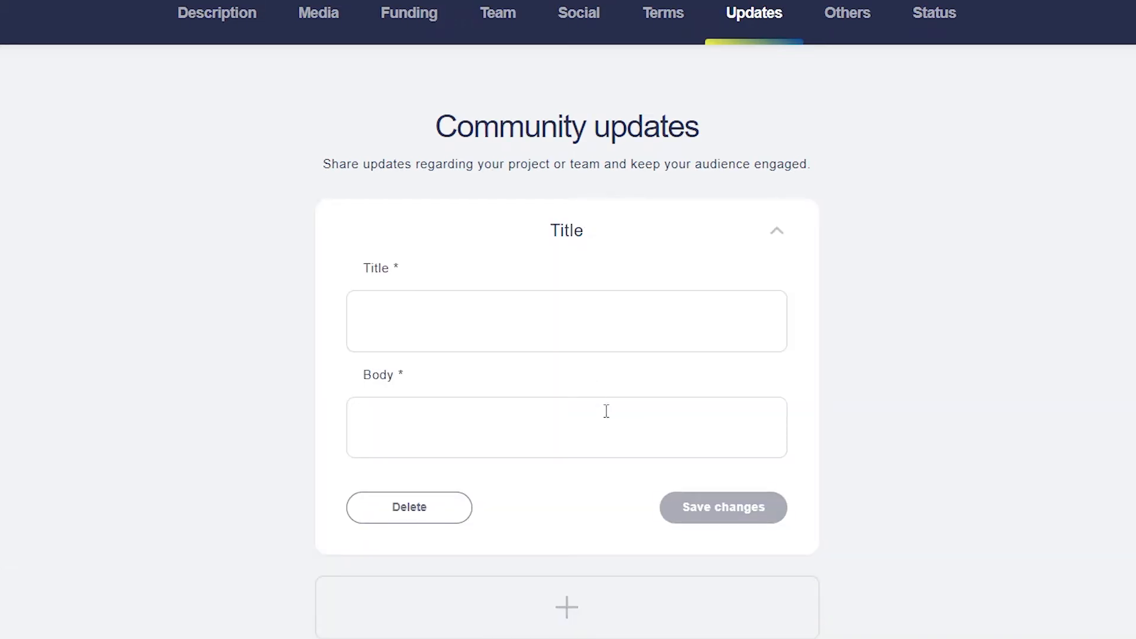
scroll(606, 410, "down", 4)
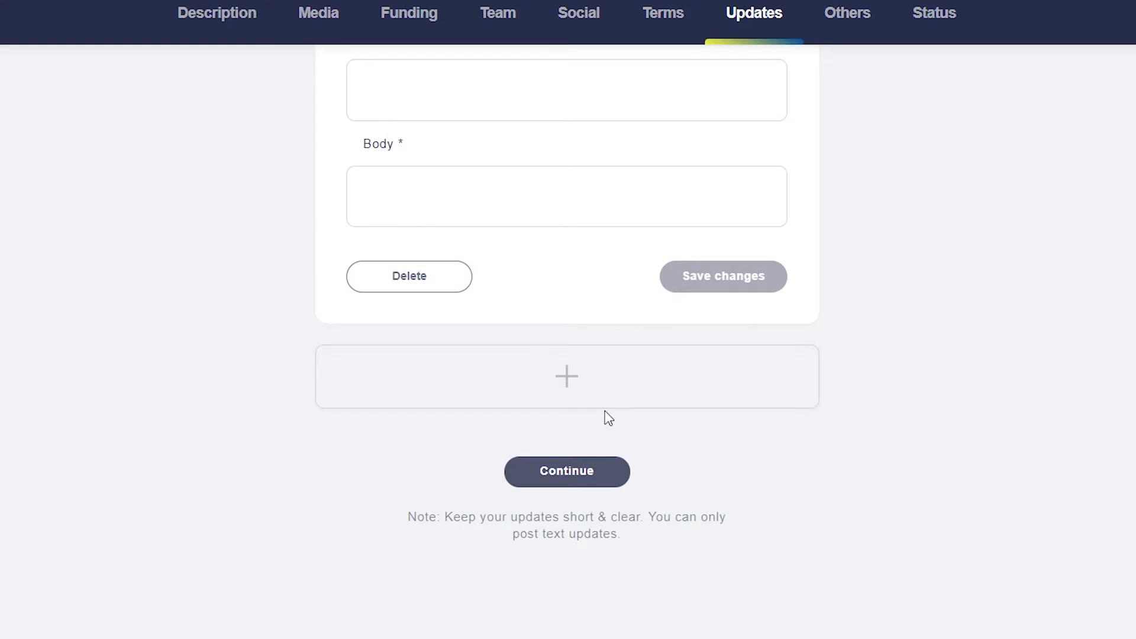
left_click(568, 476)
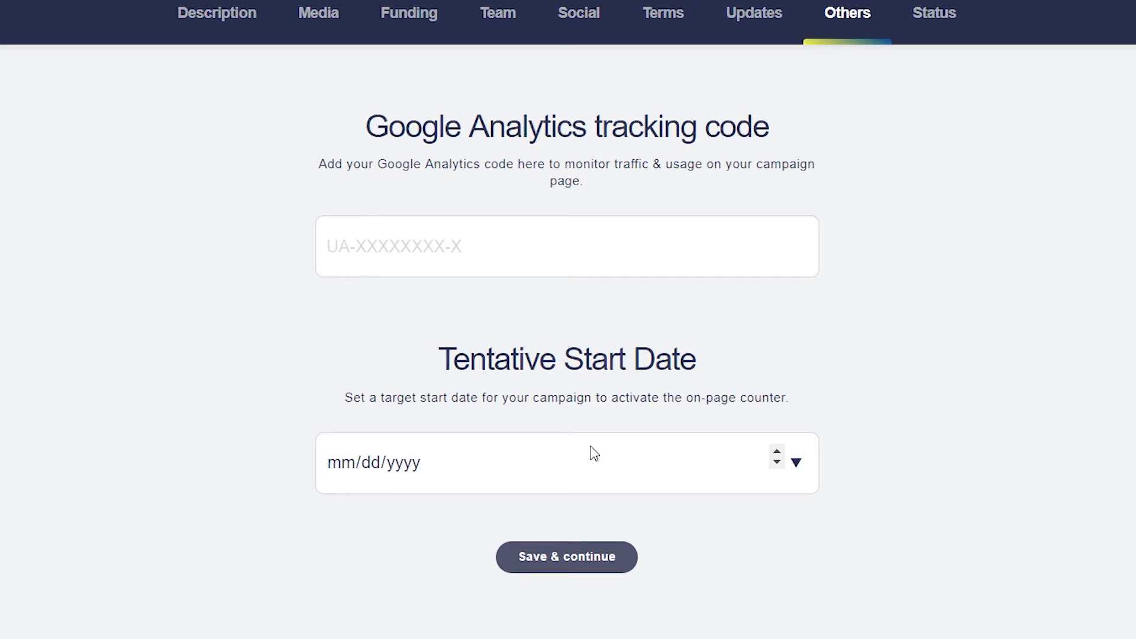
Step: Save the Others settings with tracking code and start date left blank, reaching the Status tab
left_click(585, 559)
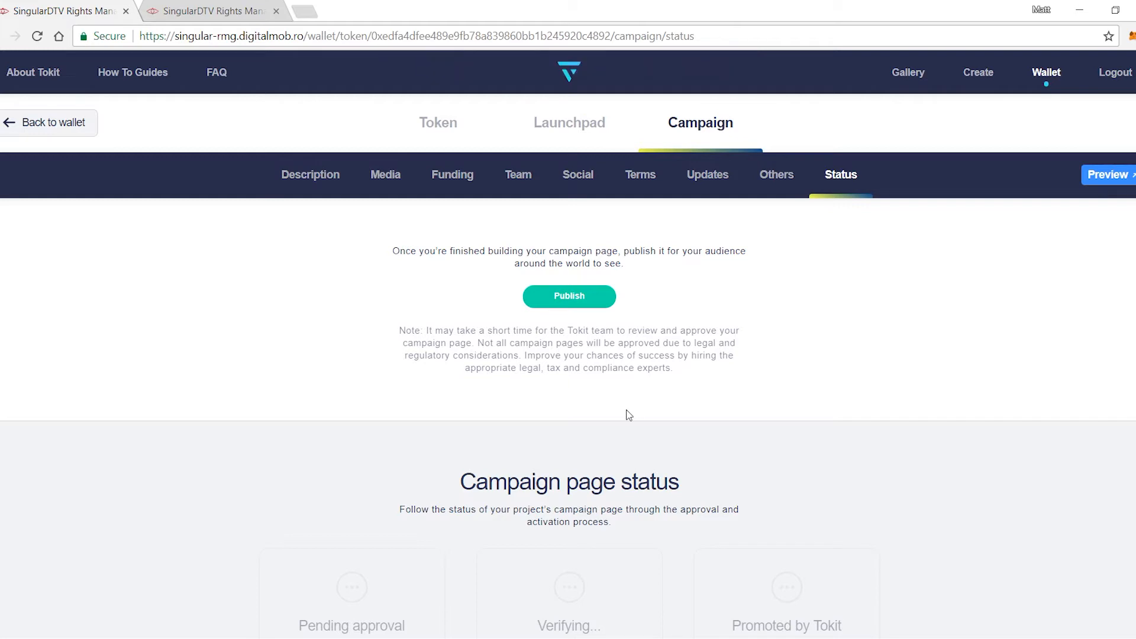
Step: Preview the 'Tokitville is here' campaign page and scroll through its 500 ETH goal and pricing sections
left_click(1107, 176)
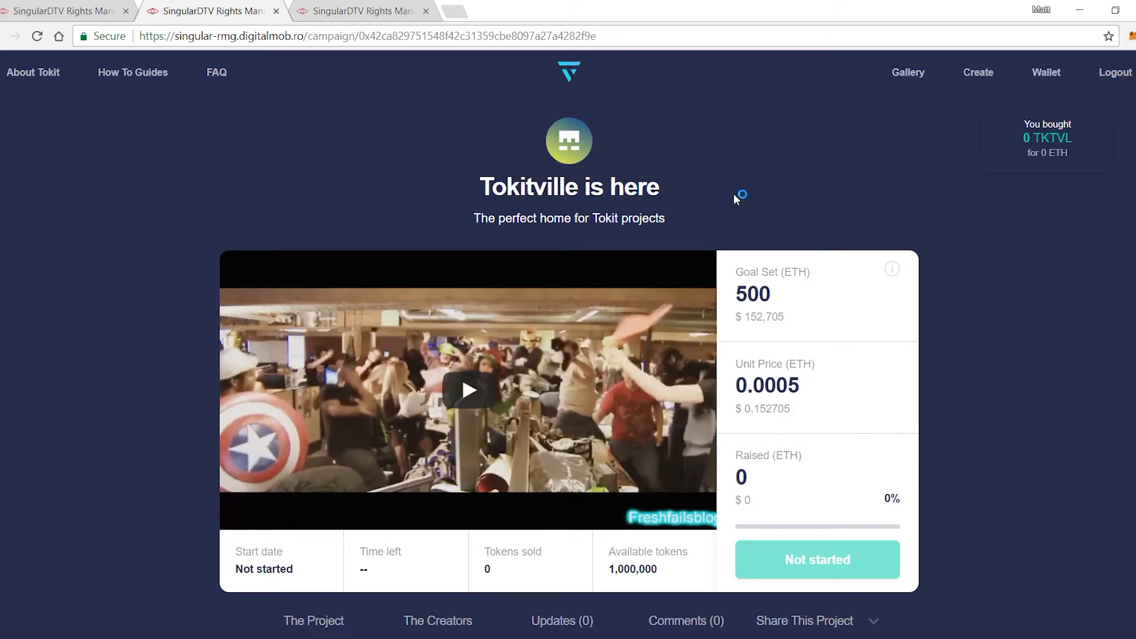
scroll(733, 194, "down", 3)
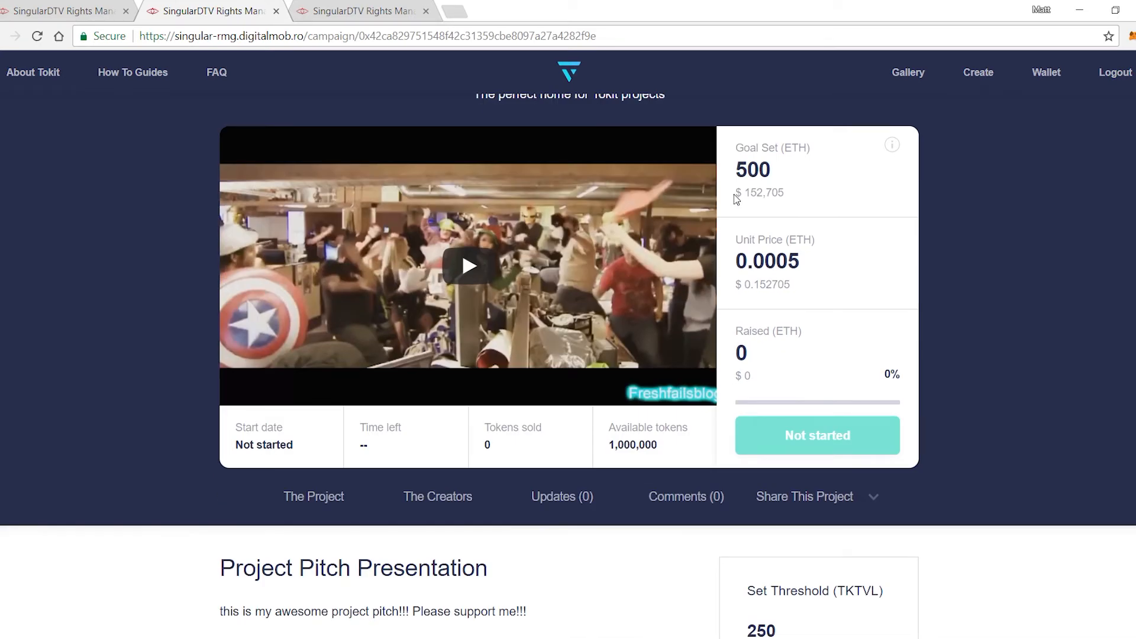
scroll(734, 194, "down", 2)
scroll(734, 194, "down", 4)
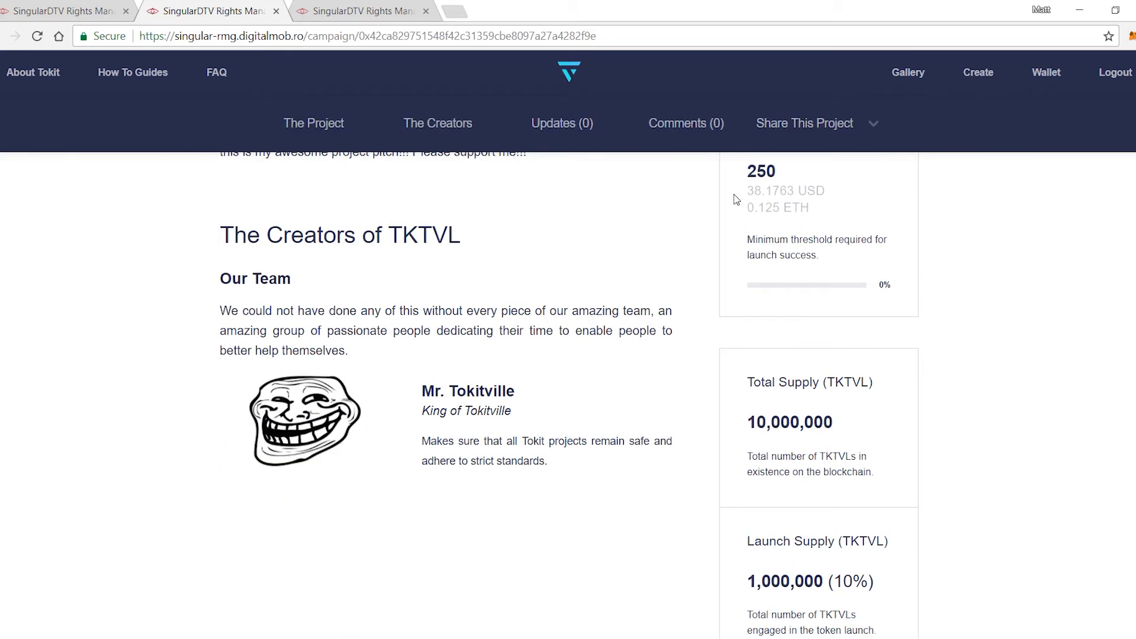
scroll(734, 194, "down", 2)
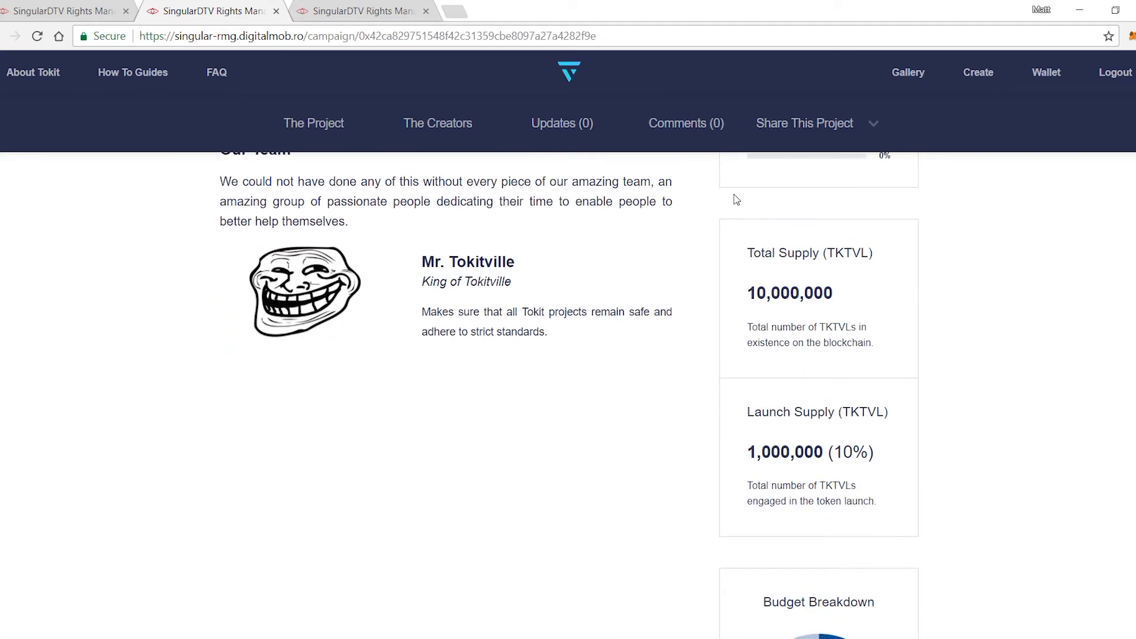
scroll(568, 396, "down", 6)
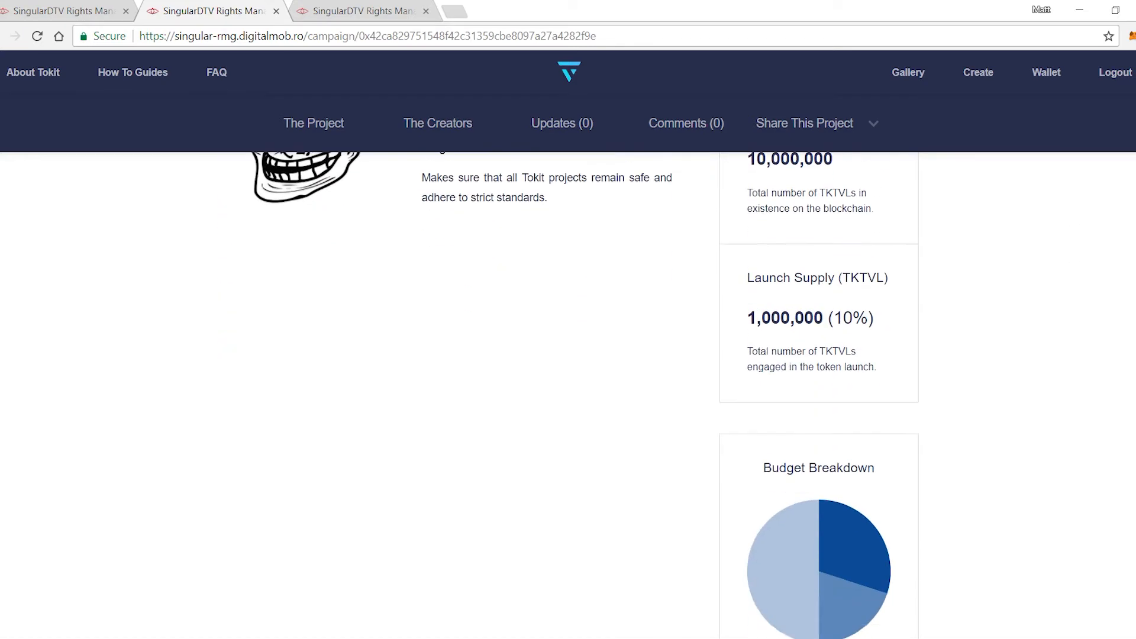
scroll(568, 356, "up", 13)
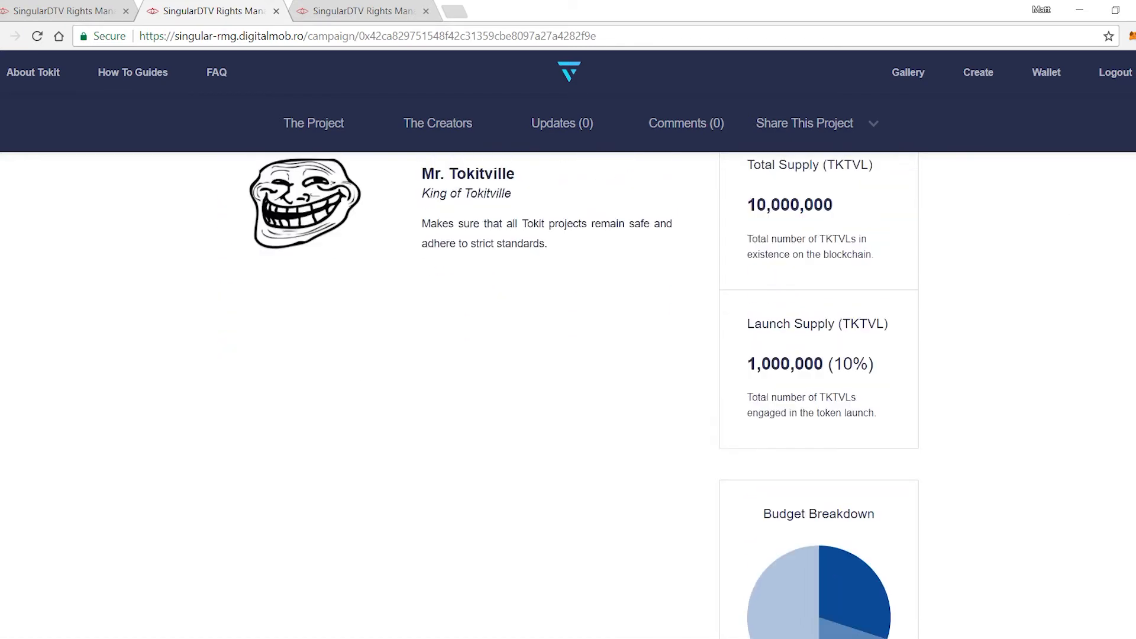
scroll(568, 355, "up", 2)
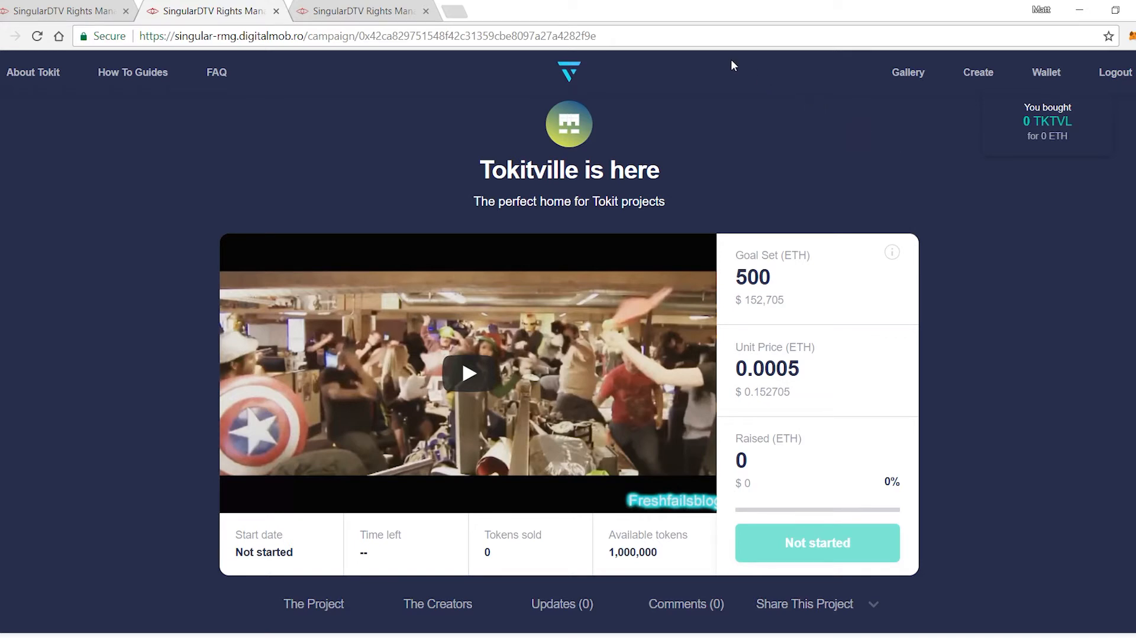
Step: Back in the campaign editor, publish the page so it shows Approved and Verified and active
left_click(94, 12)
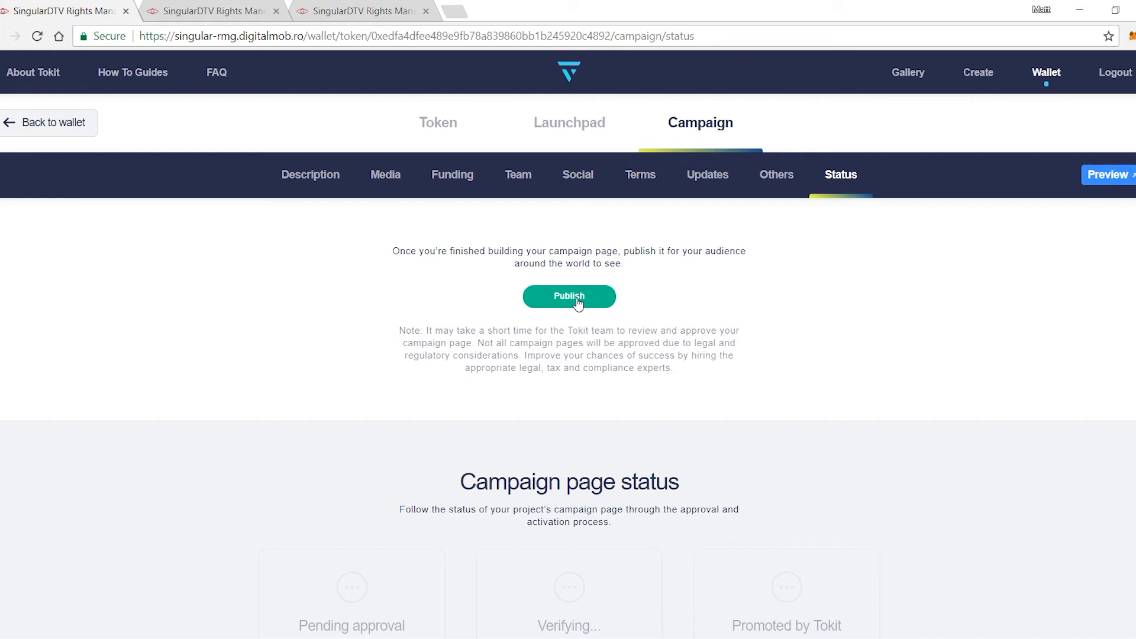
left_click(574, 297)
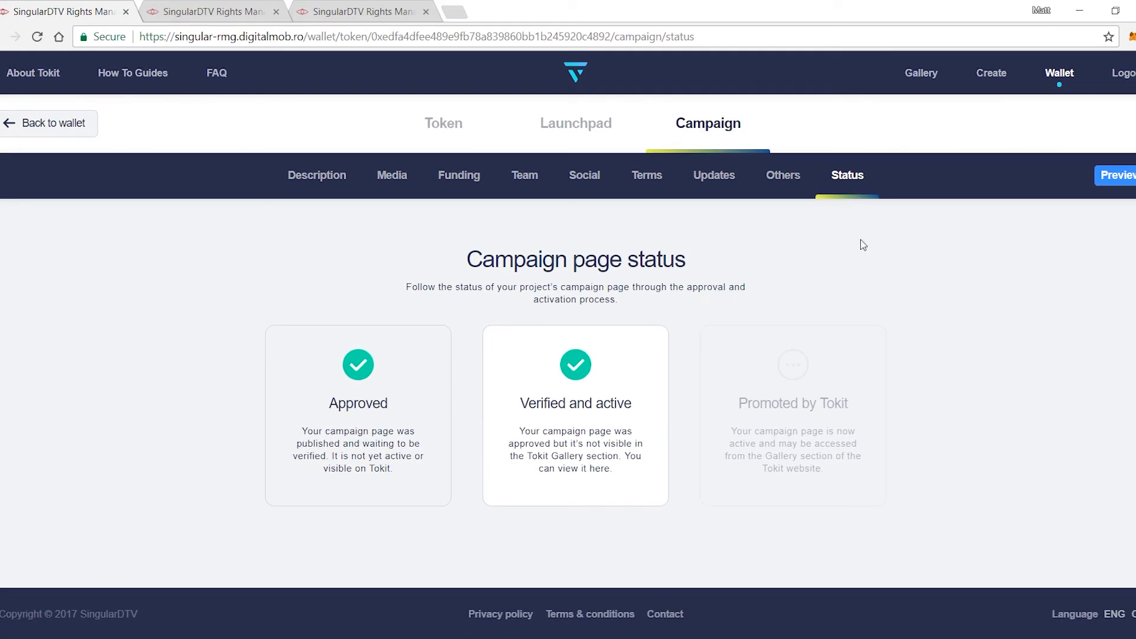
Step: From the Tokitville token's Launchpad, start the TKTVL launch and confirm it with the wallet password
left_click(1061, 76)
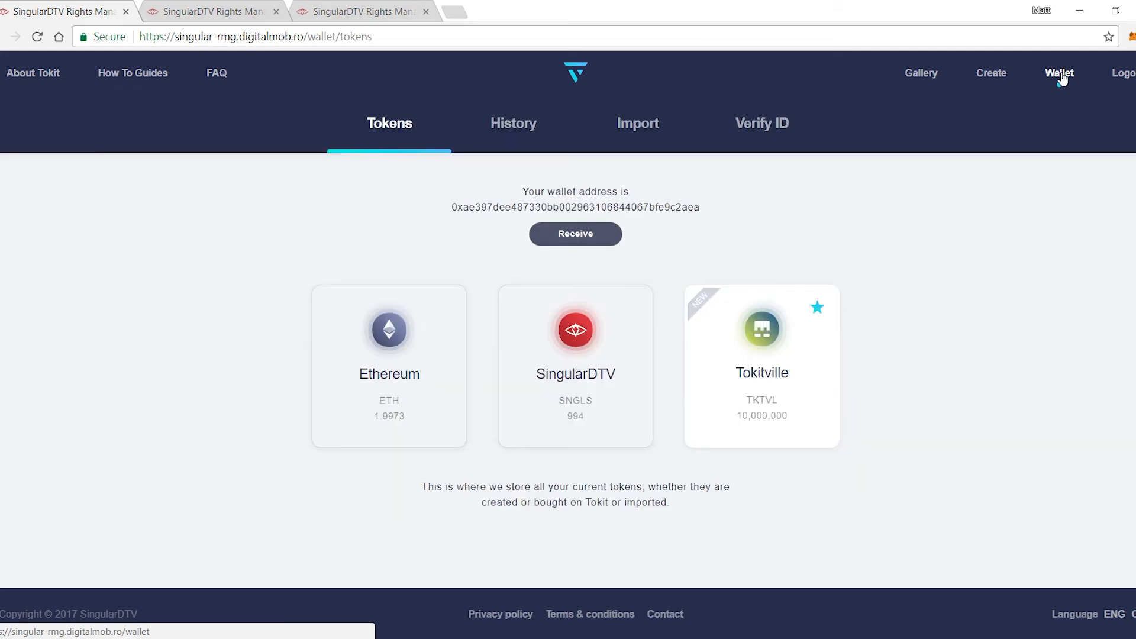
left_click(789, 362)
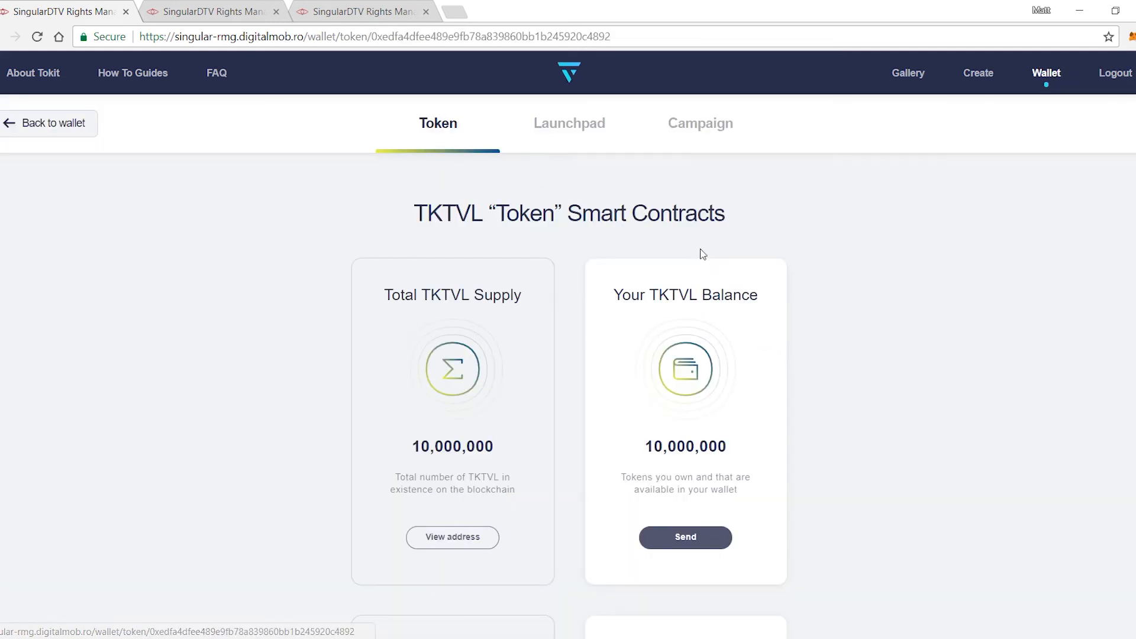
left_click(587, 130)
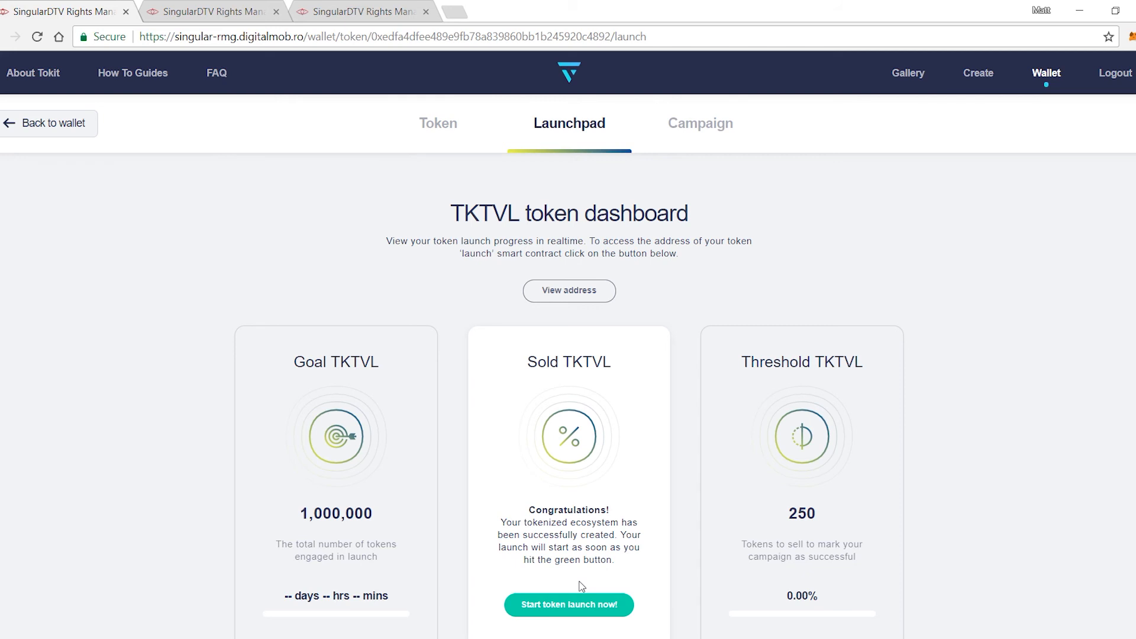
left_click(579, 613)
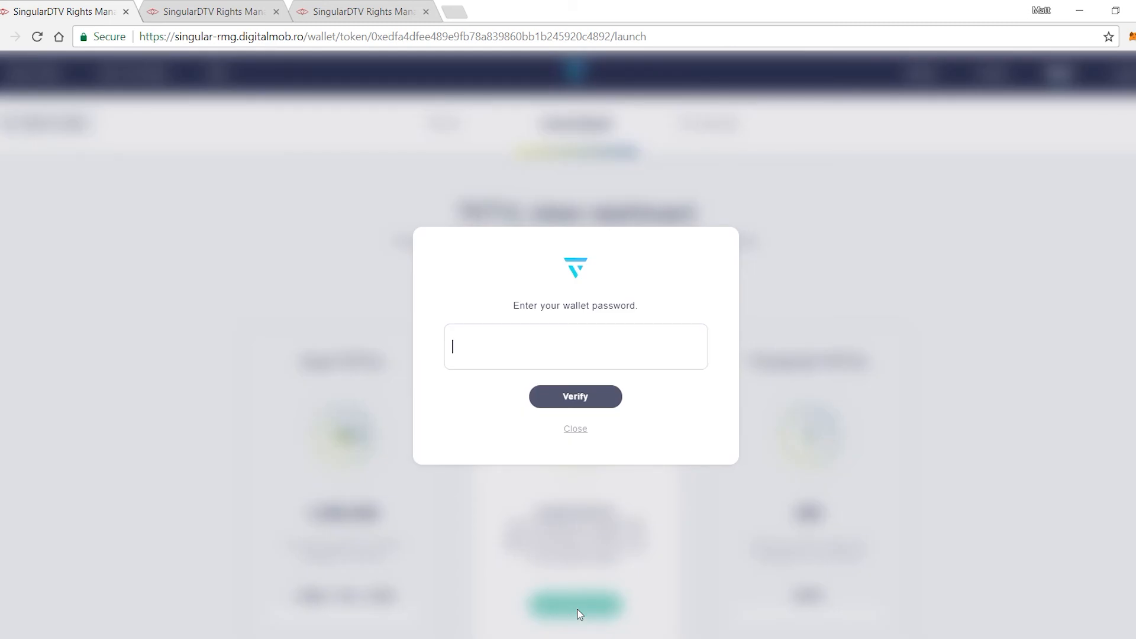
type("••••••")
key("Return")
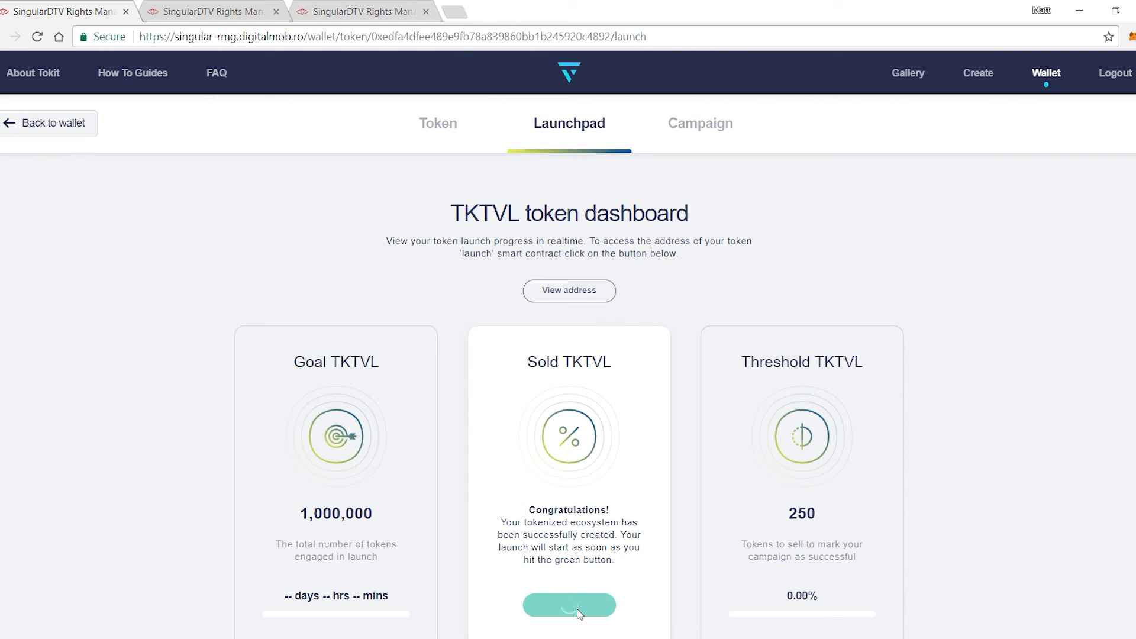
scroll(579, 613, "down", 2)
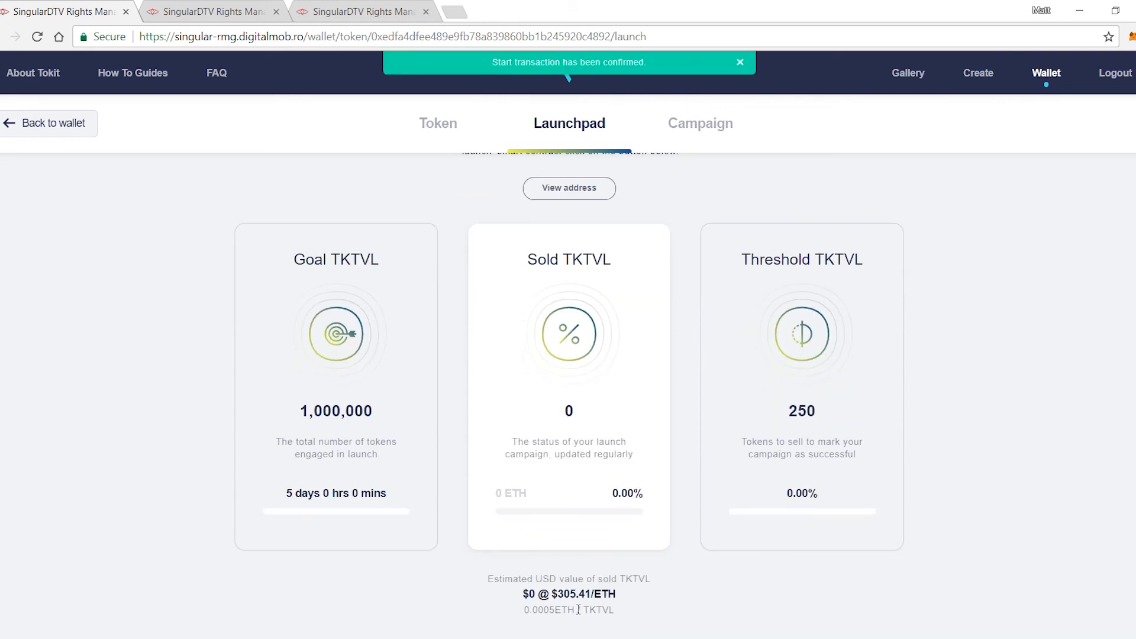